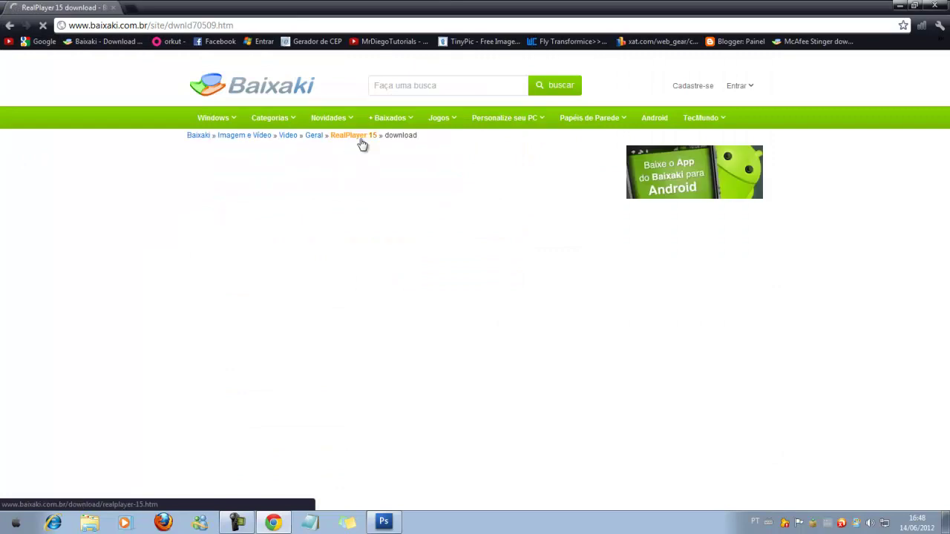
# Return from the Baixaki download page to the blog's Windows posts and look at their Download buttons.
pyautogui.click(7, 26)
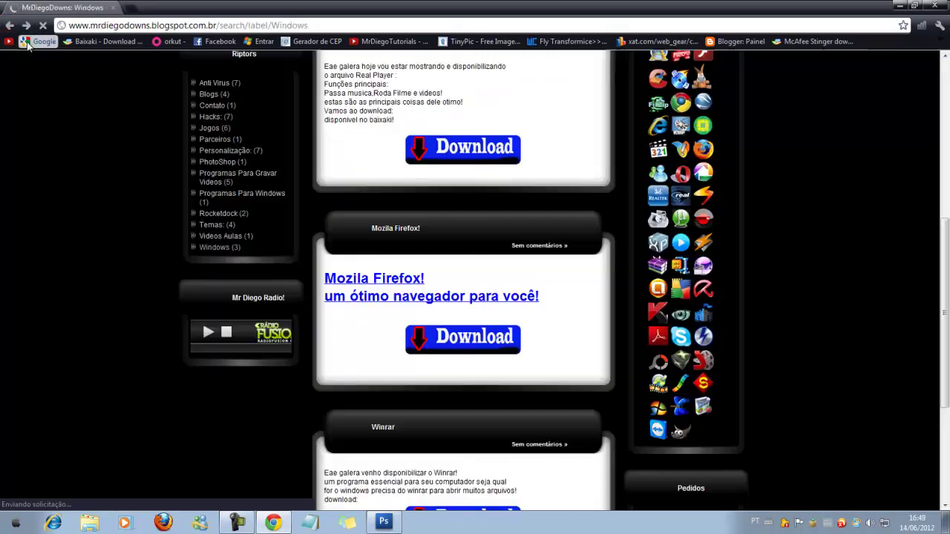
pyautogui.click(556, 153)
pyautogui.click(488, 185)
# Open the "Botões de downs" folder on the desktop and view the Download and Download 2 button images enlarged.
pyautogui.click(946, 523)
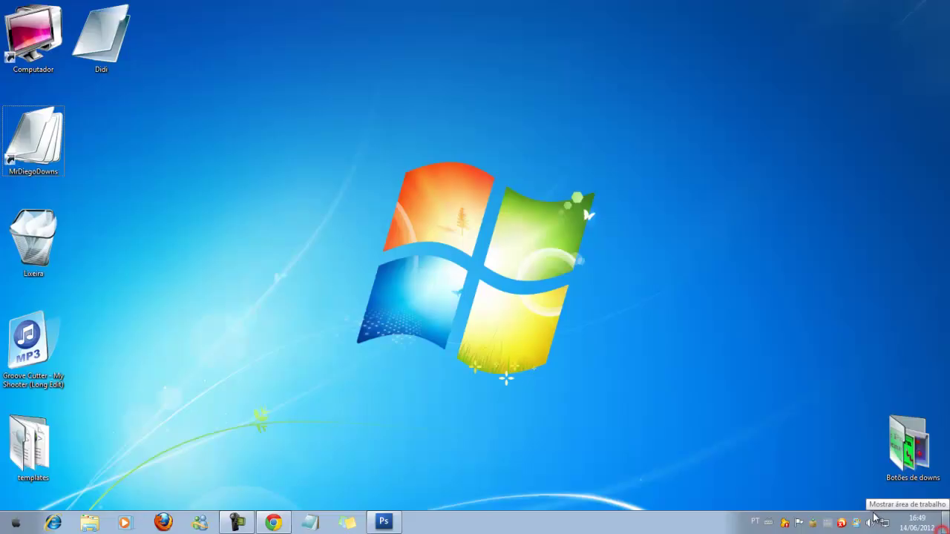
pyautogui.rightClick(818, 521)
pyautogui.click(831, 511)
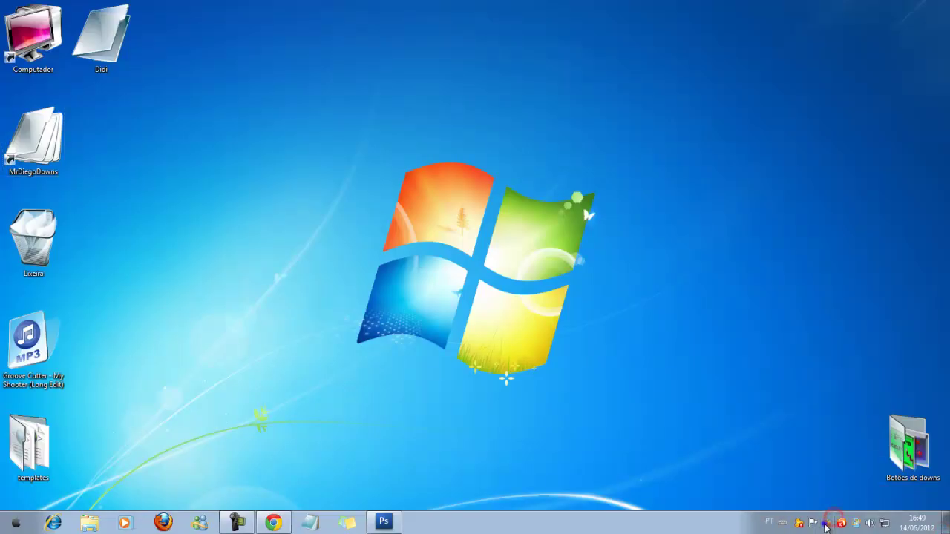
pyautogui.doubleClick(909, 444)
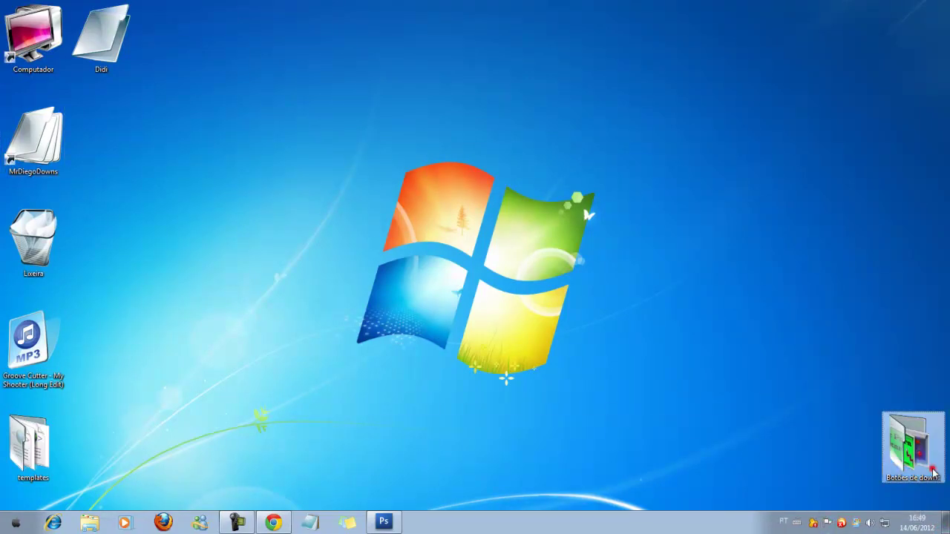
pyautogui.moveTo(241, 250); pyautogui.dragTo(98, 66)
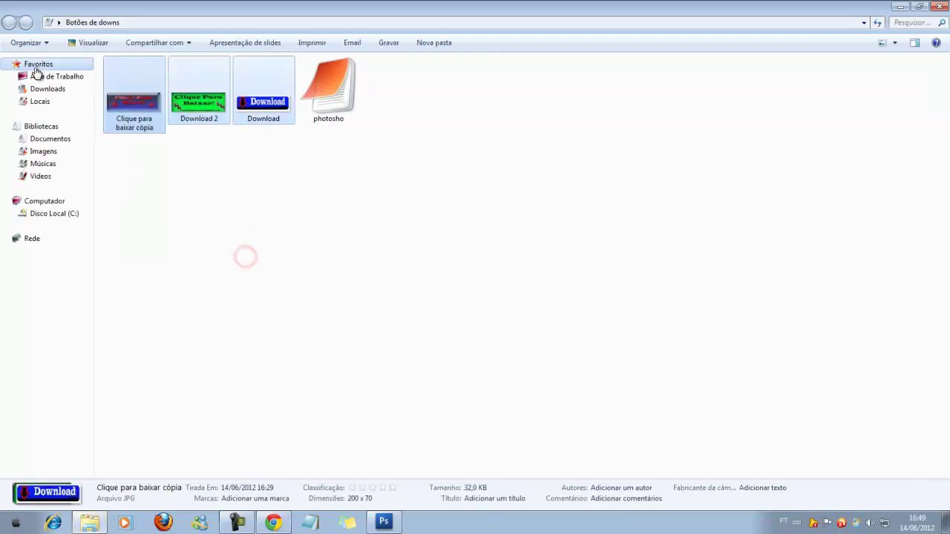
pyautogui.doubleClick(111, 119)
pyautogui.press('Left')
pyautogui.press('Left')
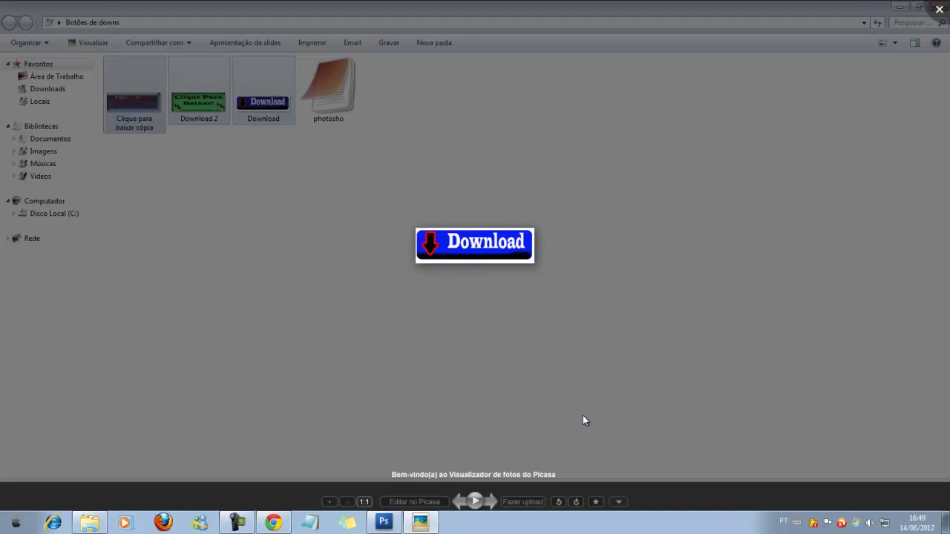
pyautogui.scroll(1, 580, 412)
pyautogui.scroll(6, 580, 413)
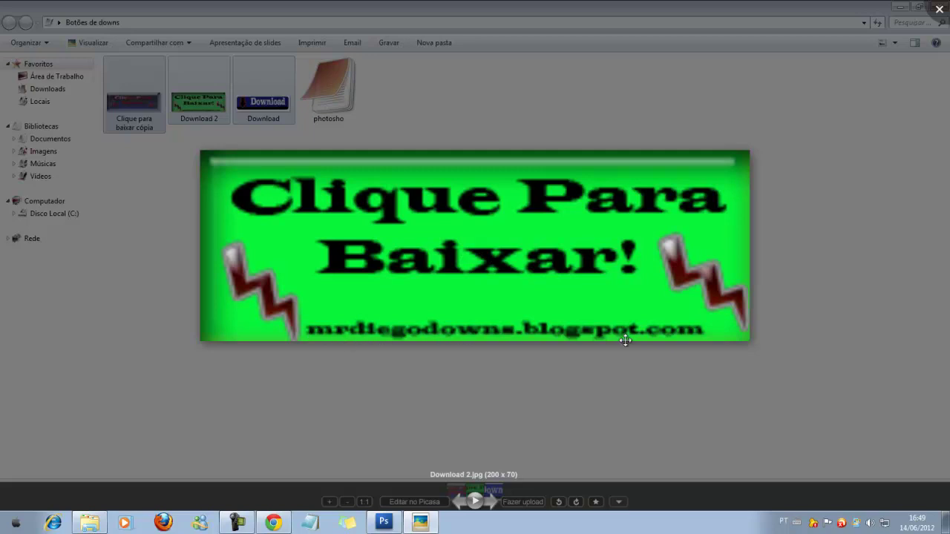
pyautogui.press('Escape')
pyautogui.moveTo(680, 172); pyautogui.dragTo(529, 288)
pyautogui.moveTo(505, 390); pyautogui.dragTo(184, 186)
pyautogui.moveTo(357, 312); pyautogui.dragTo(195, 261)
pyautogui.moveTo(282, 305); pyautogui.dragTo(110, 55)
pyautogui.click(233, 314)
# View the "Clique para baixar cópia" image enlarged and close the viewer and the folder.
pyautogui.doubleClick(136, 121)
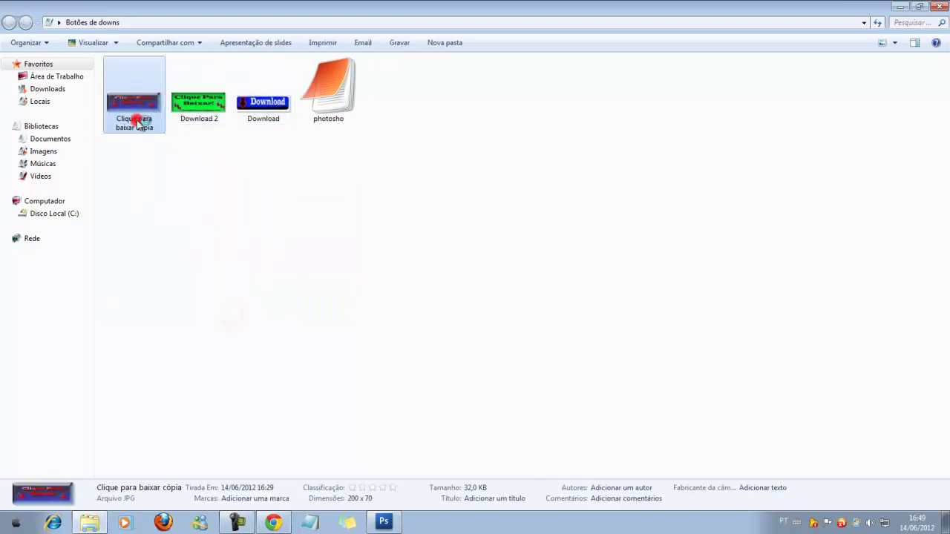
pyautogui.scroll(2, 486, 279)
pyautogui.scroll(3, 485, 279)
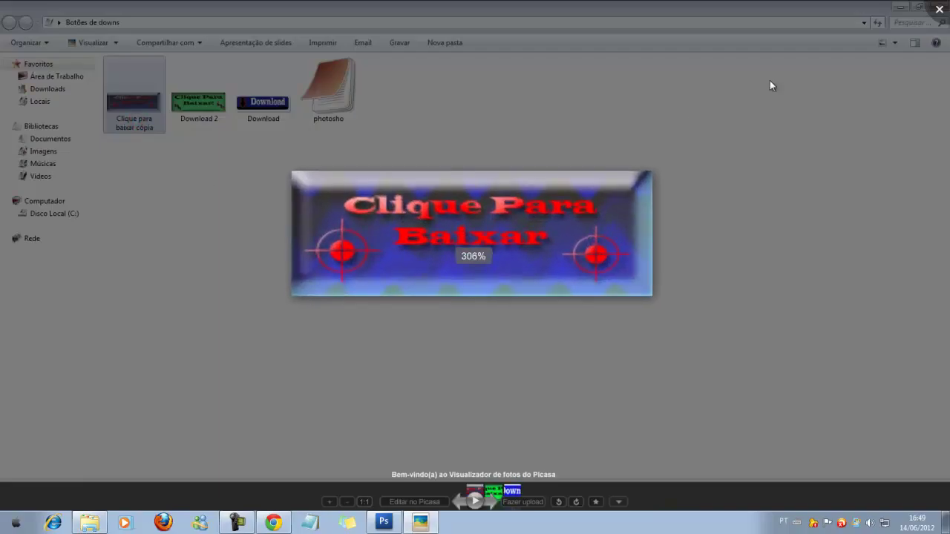
pyautogui.click(943, 7)
pyautogui.click(943, 6)
pyautogui.click(520, 215)
# Switch to Photoshop and create a new white RGB document of 200 x 70 pixels.
pyautogui.hotkey('alt', 'Tab')
pyautogui.click(14, 18)
pyautogui.click(23, 40)
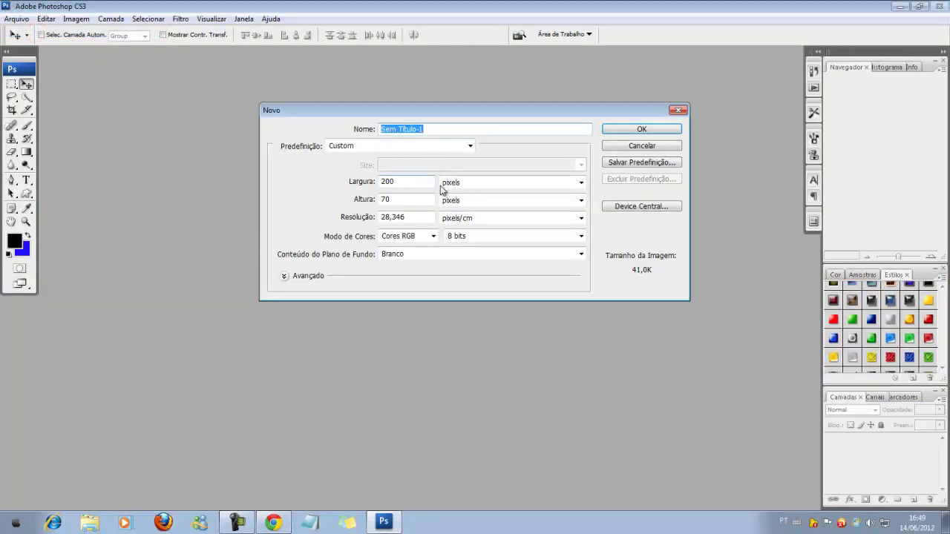
pyautogui.click(418, 181)
pyautogui.click(408, 198)
pyautogui.click(642, 129)
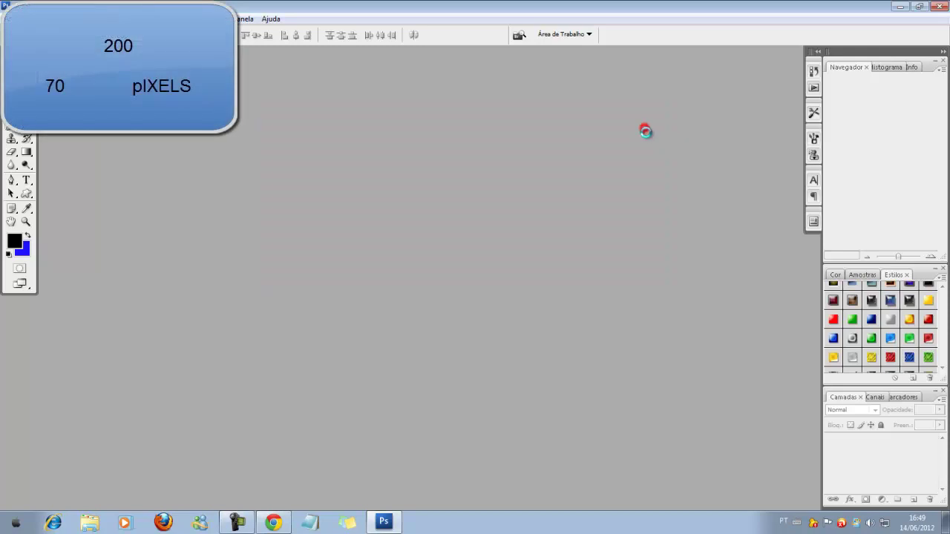
# Convert the locked background into a regular layer and apply the glossy grey bevelled button style to it.
pyautogui.moveTo(127, 64); pyautogui.dragTo(652, 252)
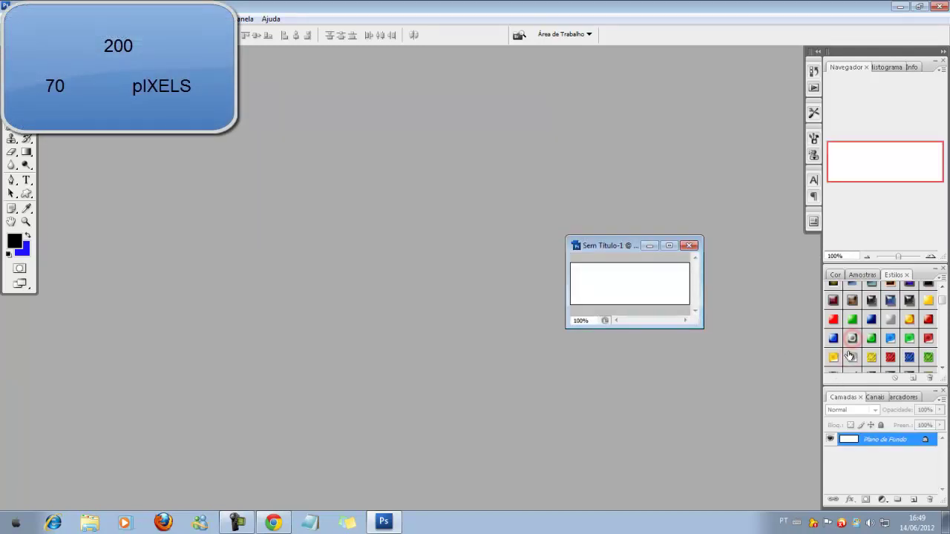
pyautogui.doubleClick(925, 440)
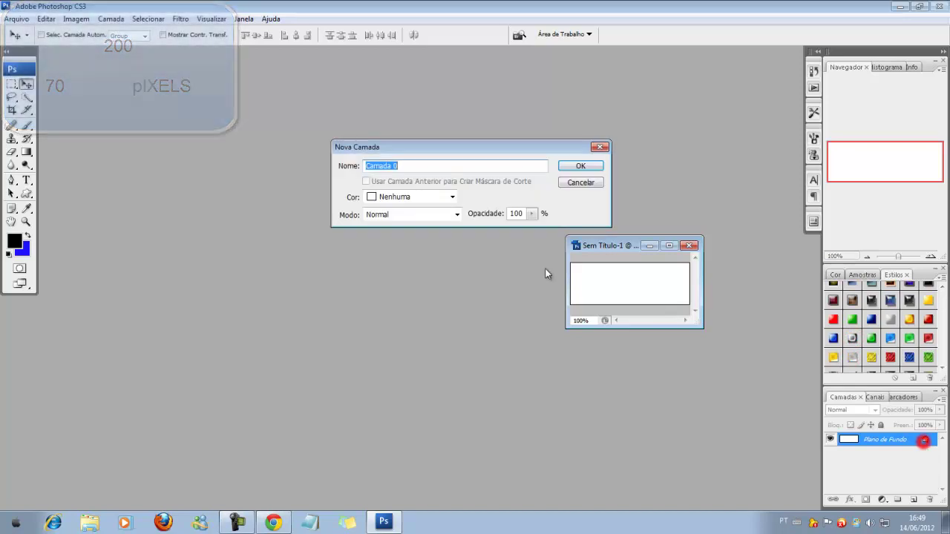
pyautogui.click(578, 161)
pyautogui.click(852, 339)
pyautogui.click(611, 237)
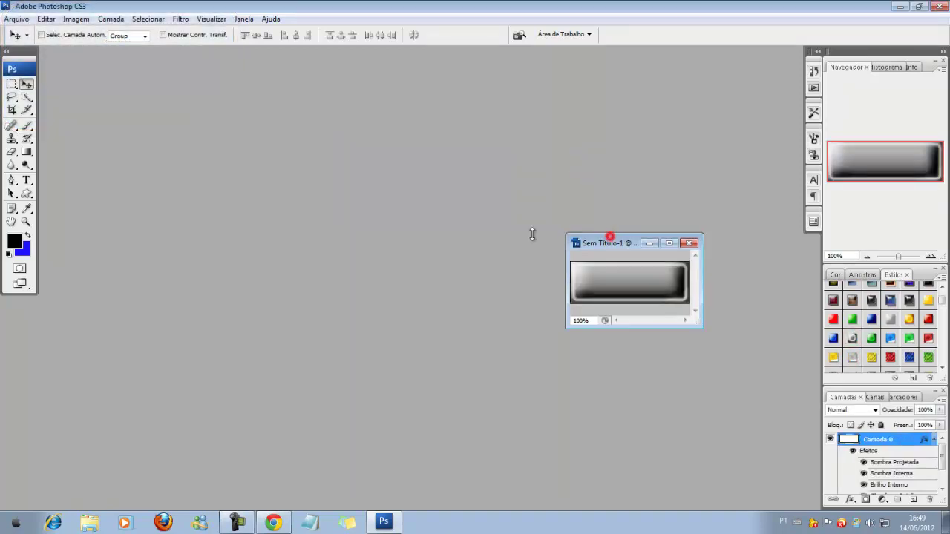
pyautogui.moveTo(601, 234); pyautogui.dragTo(418, 239)
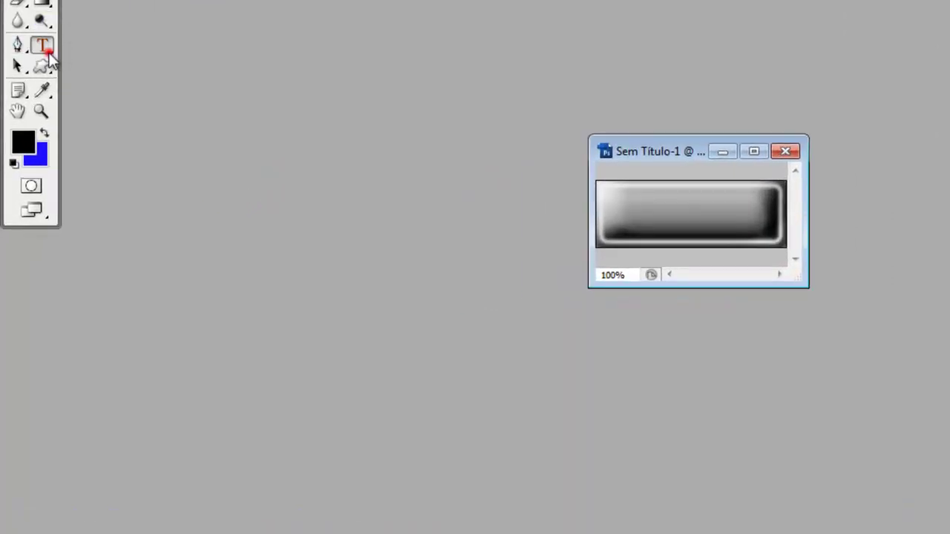
# Add the black text "Download!" to the button and move it to the button's upper right area.
pyautogui.click(46, 49)
pyautogui.click(663, 205)
pyautogui.write('Clique')
pyautogui.press('BackSpace')
pyautogui.press('BackSpace')
pyautogui.press('BackSpace')
pyautogui.press('BackSpace')
pyautogui.press('BackSpace')
pyautogui.press('BackSpace')
pyautogui.write('Down')
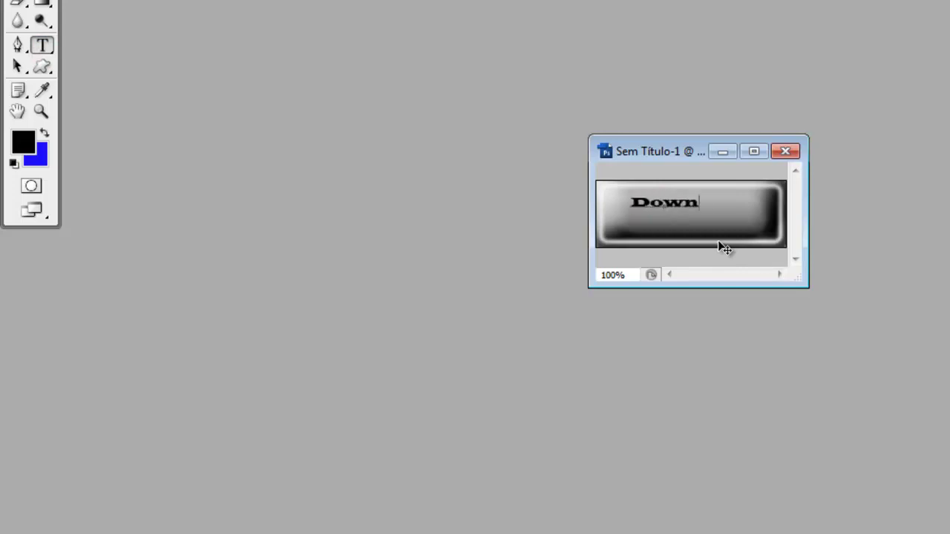
pyautogui.write('load!')
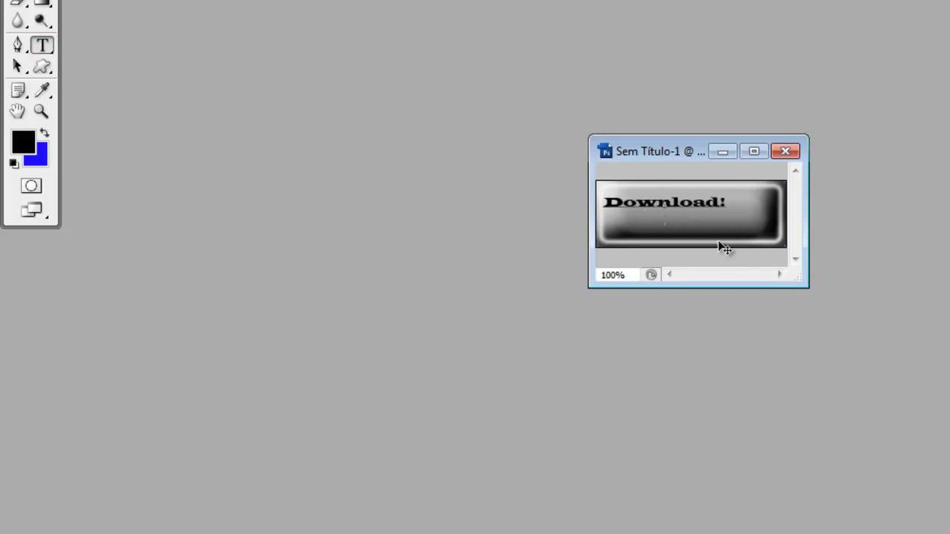
pyautogui.write('v')
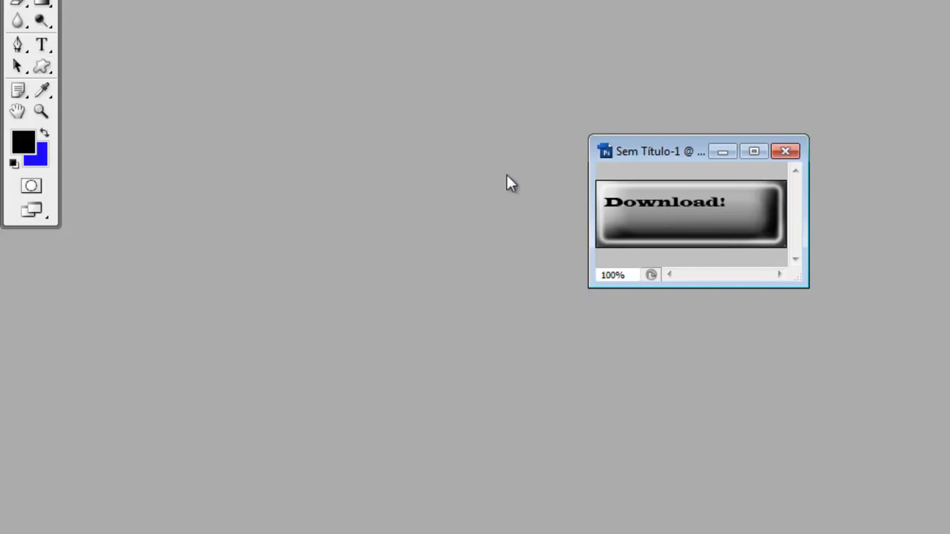
pyautogui.moveTo(643, 207); pyautogui.dragTo(681, 202)
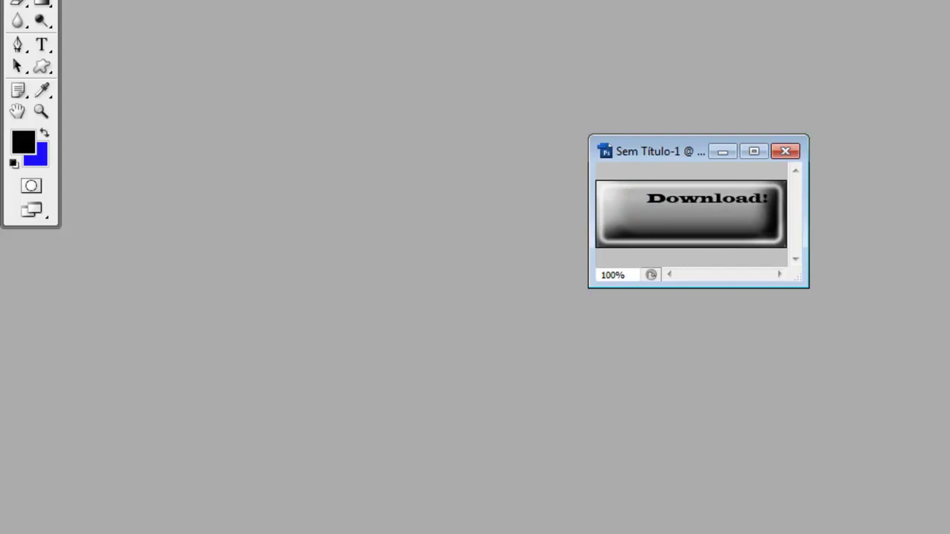
# Activate the Custom Shape tool with the thick right-pointing arrow as its shape.
pyautogui.click(42, 67)
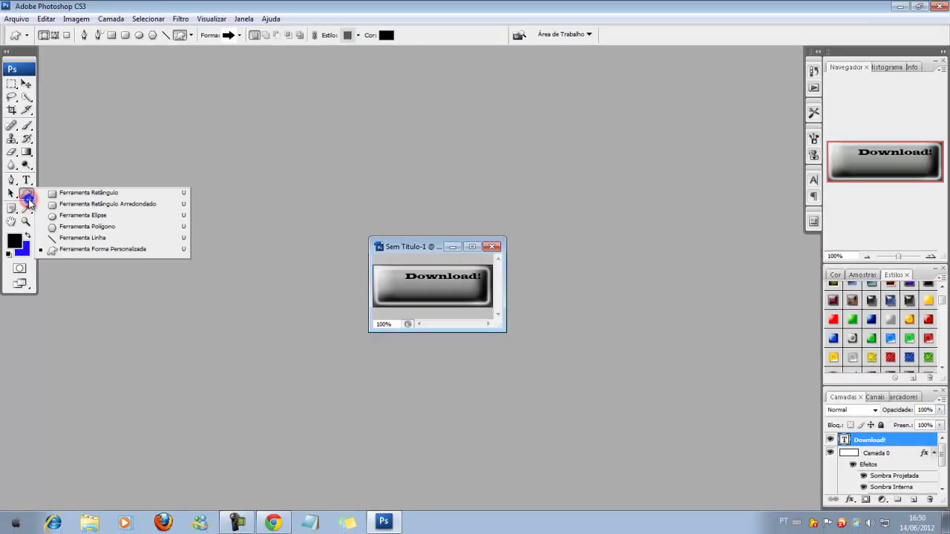
pyautogui.click(110, 254)
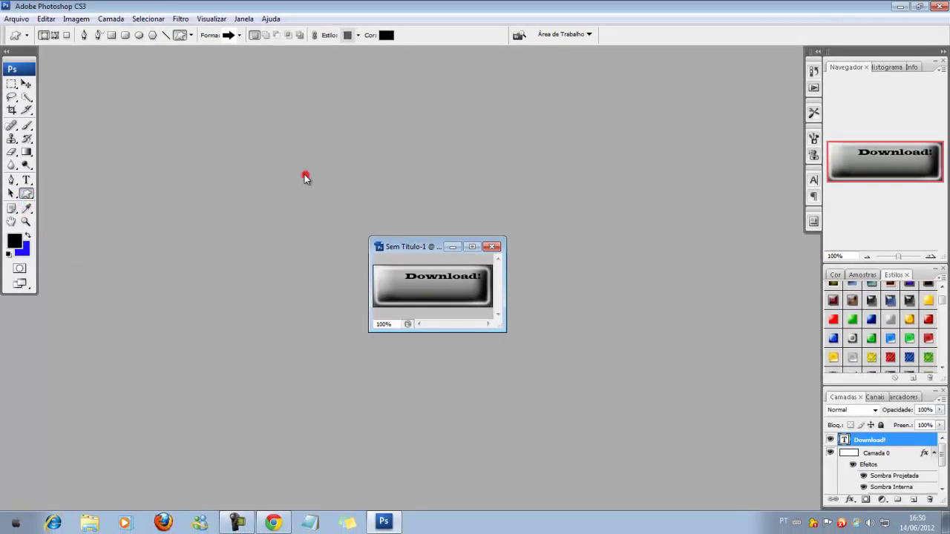
pyautogui.click(228, 34)
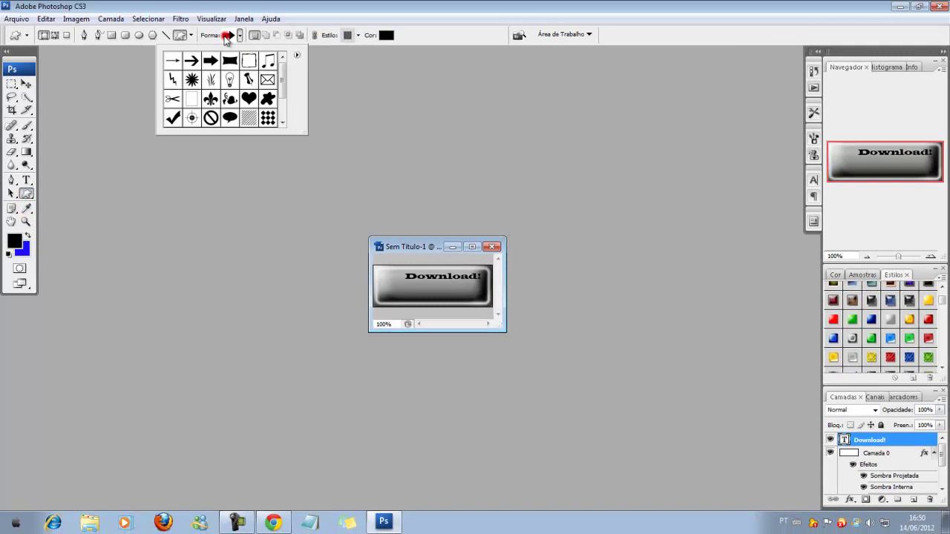
pyautogui.click(269, 210)
pyautogui.click(227, 35)
pyautogui.click(258, 260)
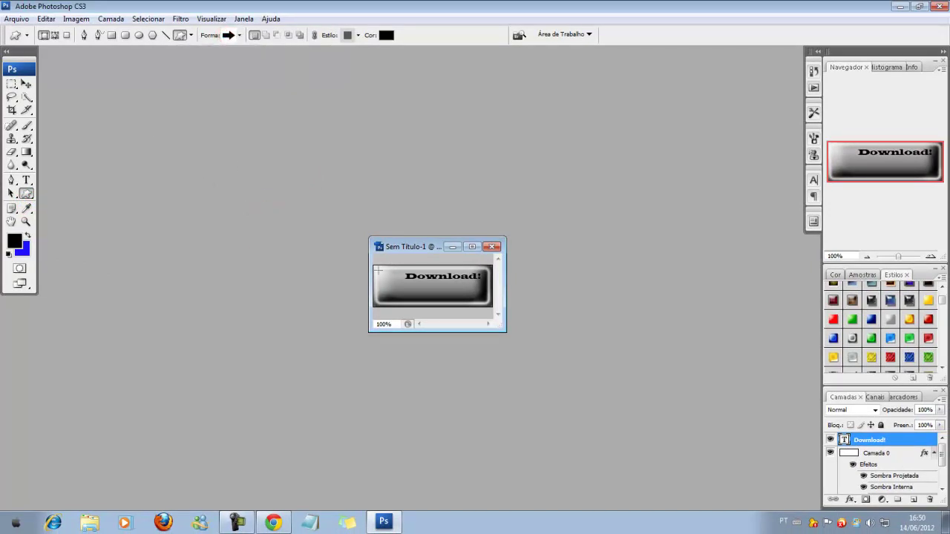
pyautogui.moveTo(386, 281); pyautogui.dragTo(395, 287)
pyautogui.rightClick(396, 287)
pyautogui.click(310, 281)
pyautogui.hotkey('ctrl', 'z')
# Draw a right-pointing arrow on the button's left end and apply the light blue outlined style to it.
pyautogui.moveTo(408, 302); pyautogui.dragTo(410, 303)
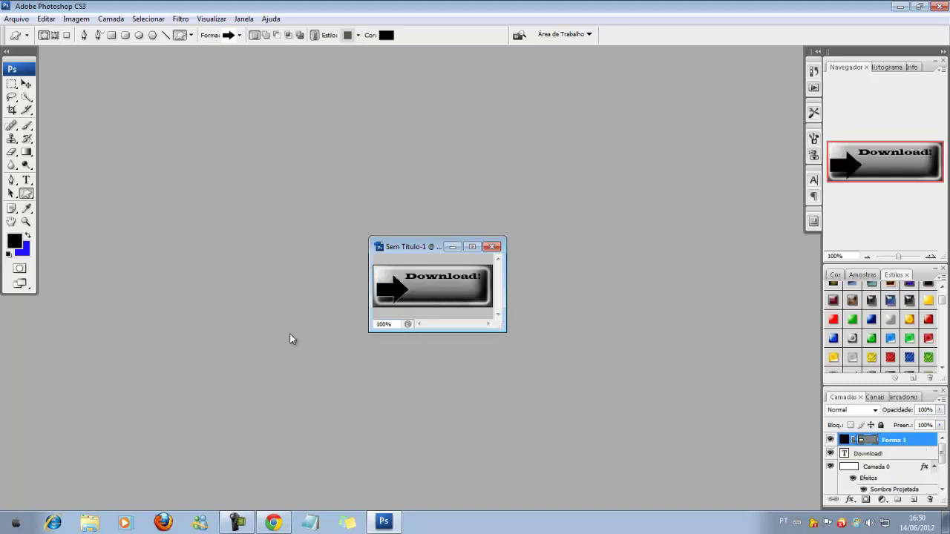
pyautogui.click(908, 339)
pyautogui.click(910, 358)
pyautogui.moveTo(943, 300); pyautogui.dragTo(943, 363)
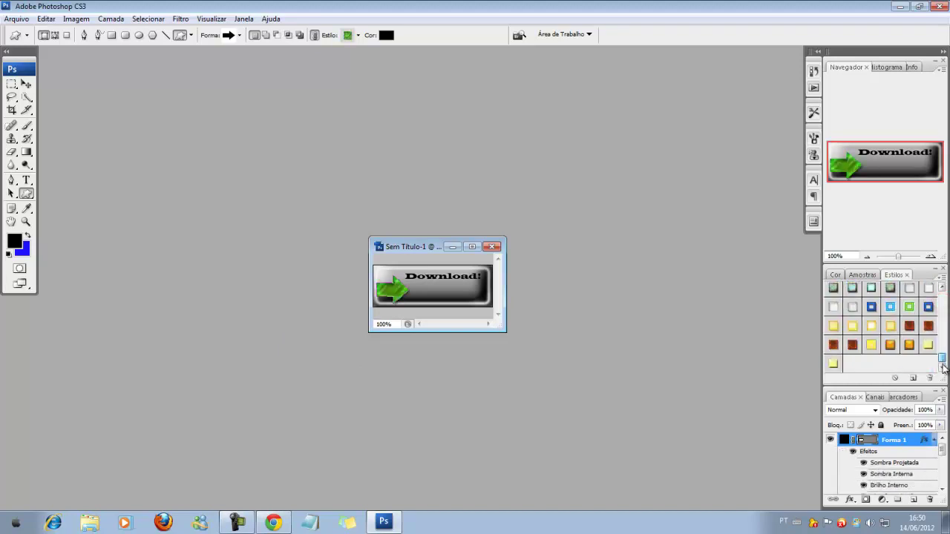
pyautogui.click(873, 308)
pyautogui.click(882, 306)
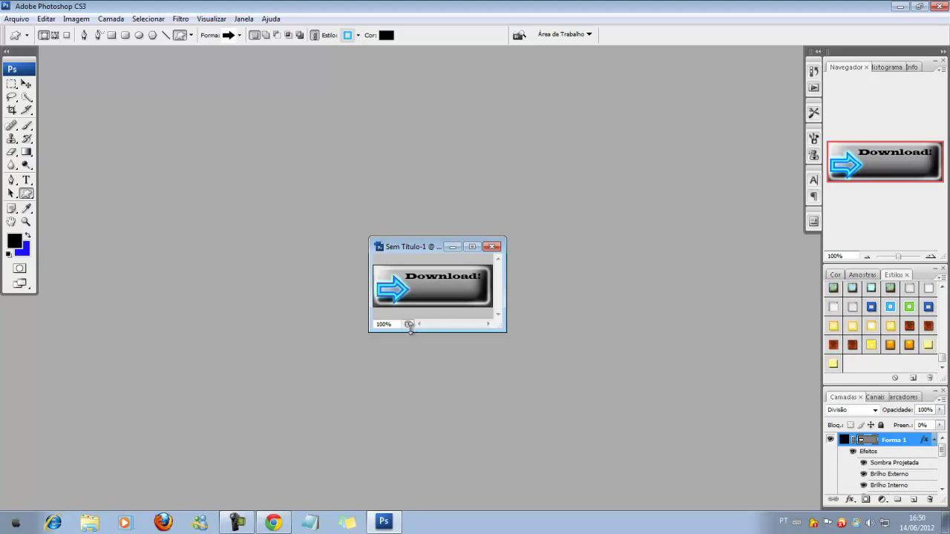
# Rotate the arrow about 90° clockwise so it points down, and move it slightly up beside the text.
pyautogui.hotkey('ctrl', 't')
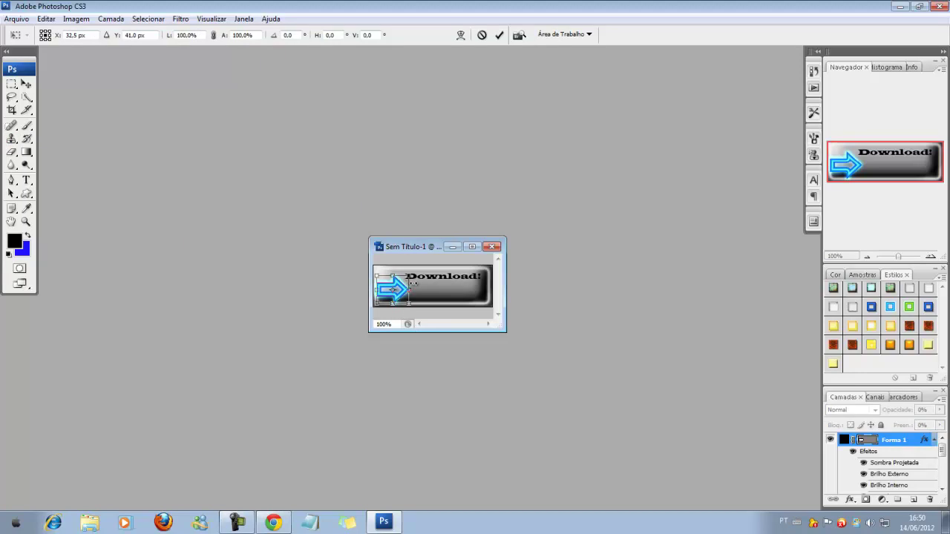
pyautogui.moveTo(412, 283); pyautogui.dragTo(393, 313)
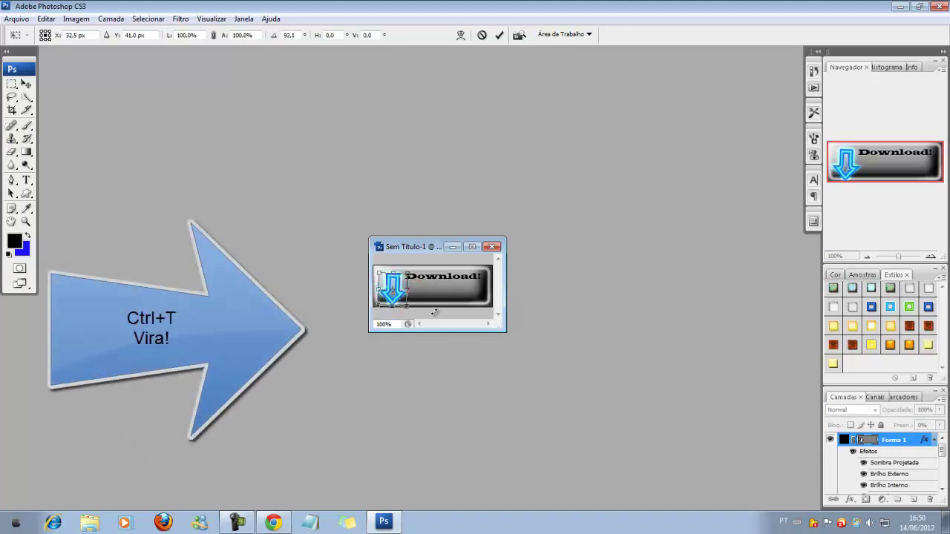
pyautogui.moveTo(399, 313); pyautogui.dragTo(402, 316)
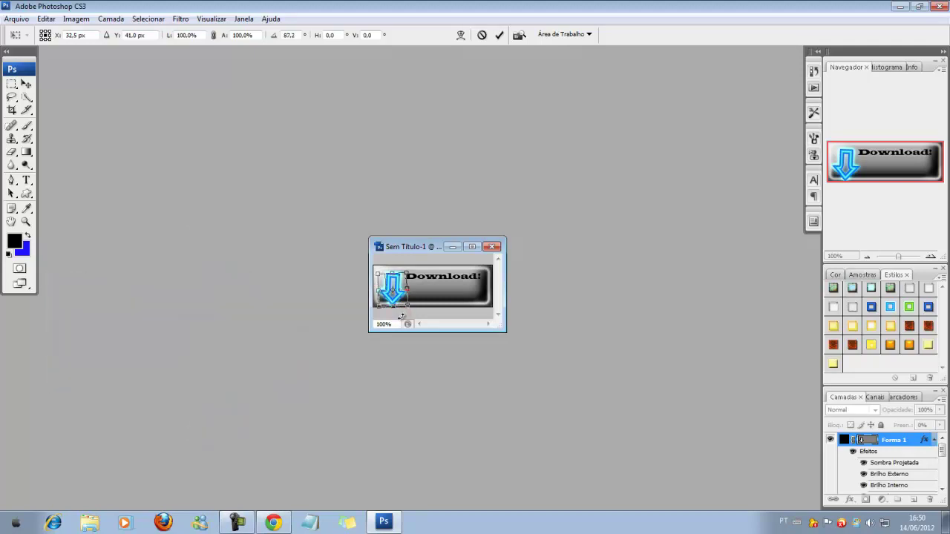
pyautogui.moveTo(407, 314); pyautogui.dragTo(405, 317)
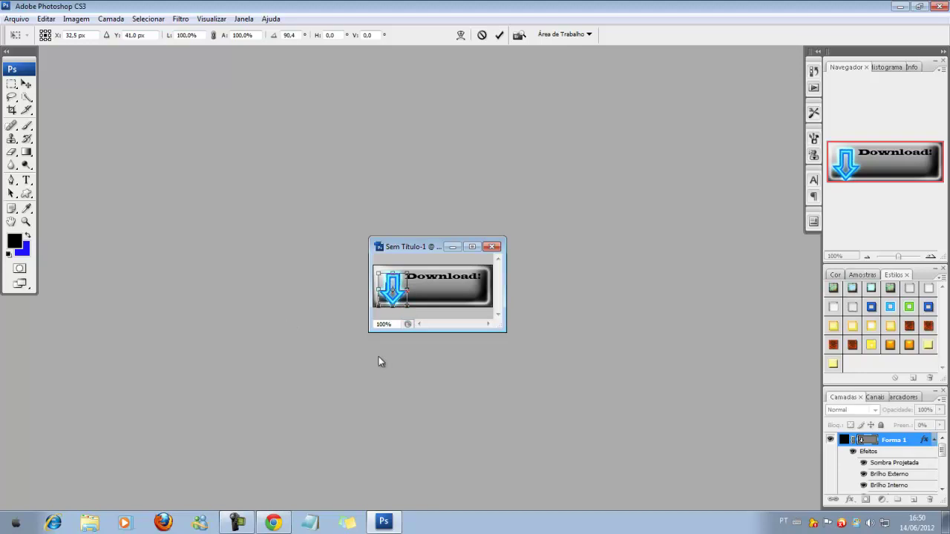
pyautogui.click(27, 83)
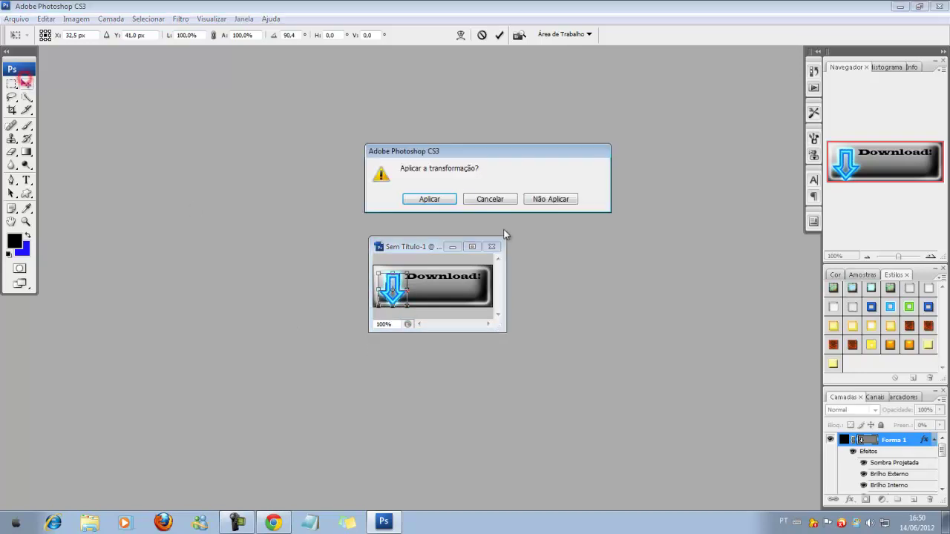
pyautogui.click(431, 199)
pyautogui.moveTo(399, 292); pyautogui.dragTo(400, 286)
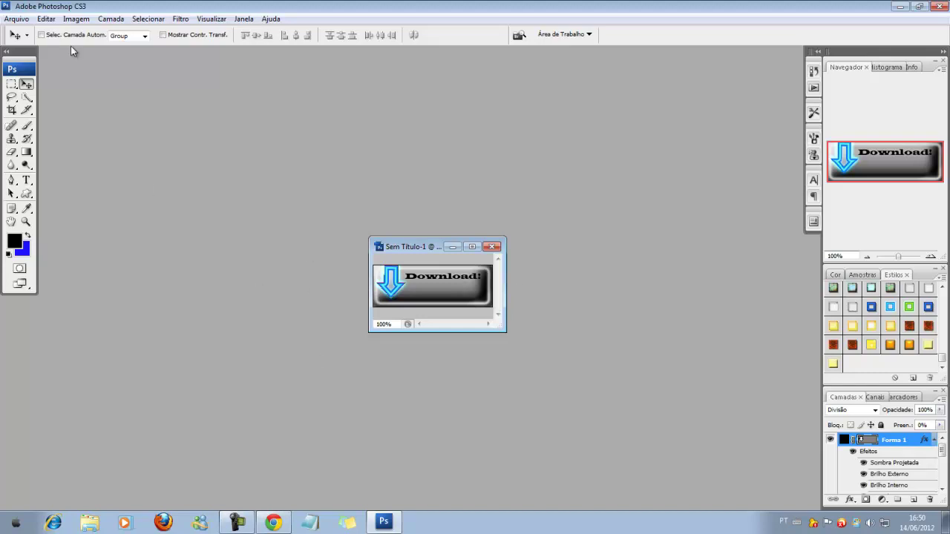
# Start saving a copy of the button under a new name in the desktop folder "Botões de downs".
pyautogui.click(11, 22)
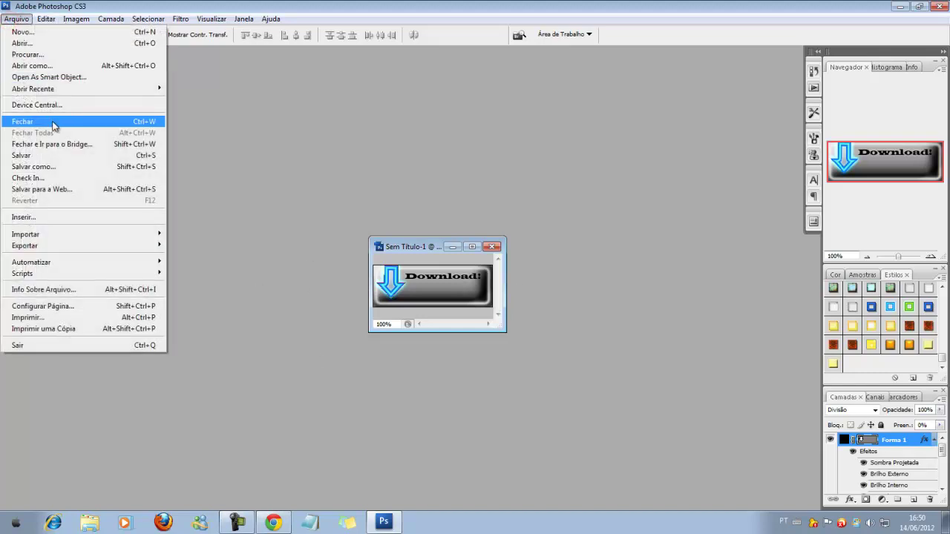
pyautogui.click(66, 166)
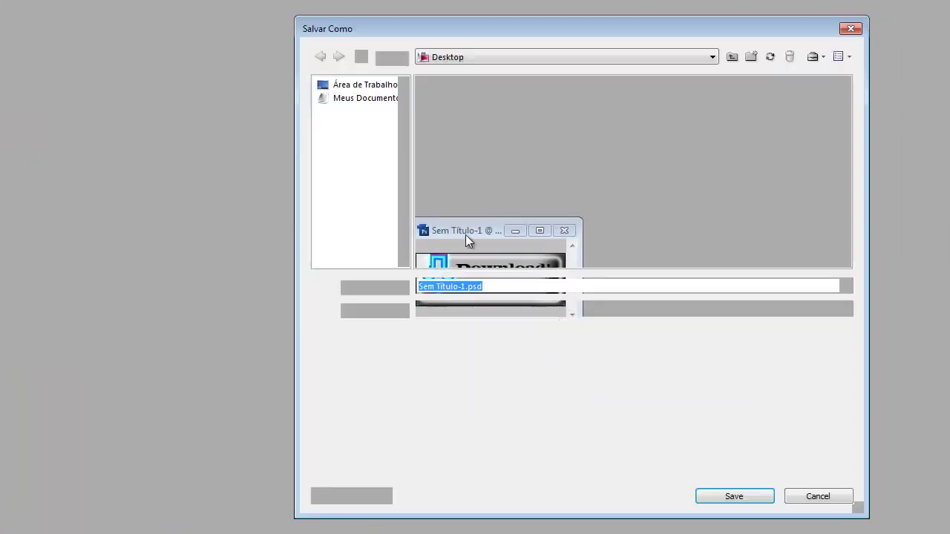
pyautogui.click(366, 84)
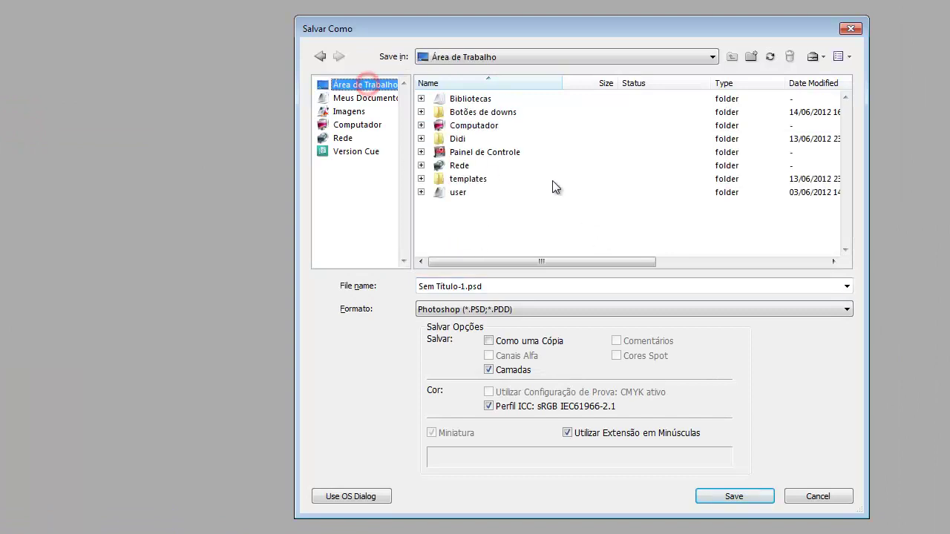
pyautogui.click(500, 139)
pyautogui.doubleClick(500, 114)
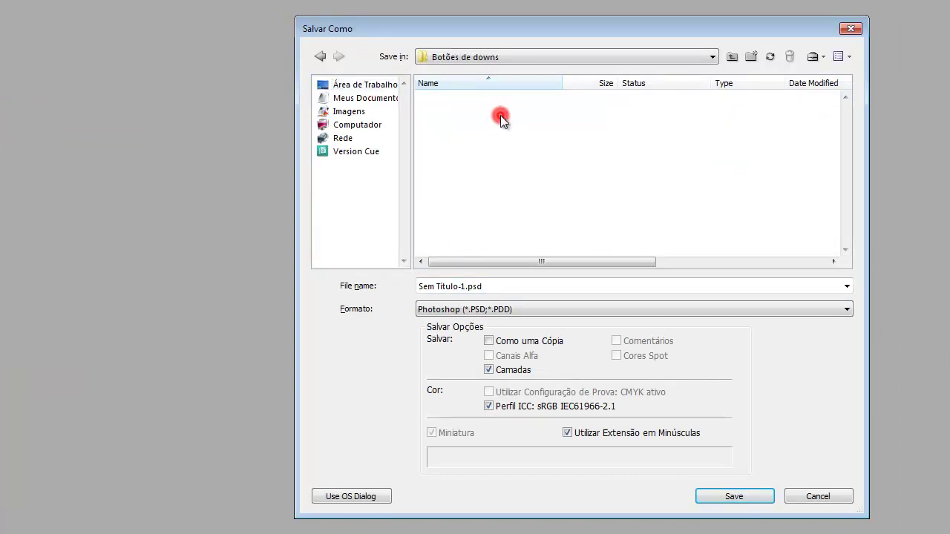
# Name the button's file "é nois".
pyautogui.click(531, 288)
pyautogui.press('BackSpace')
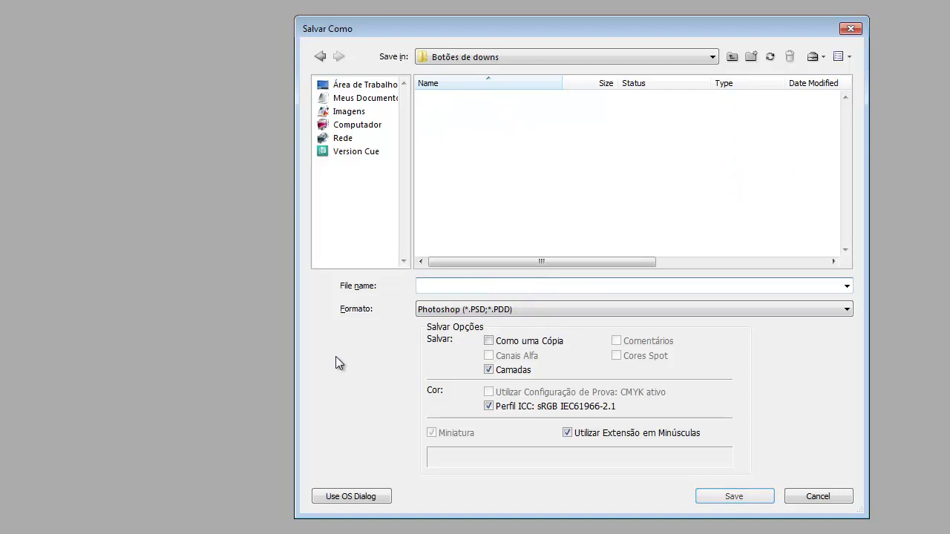
pyautogui.write('é mn')
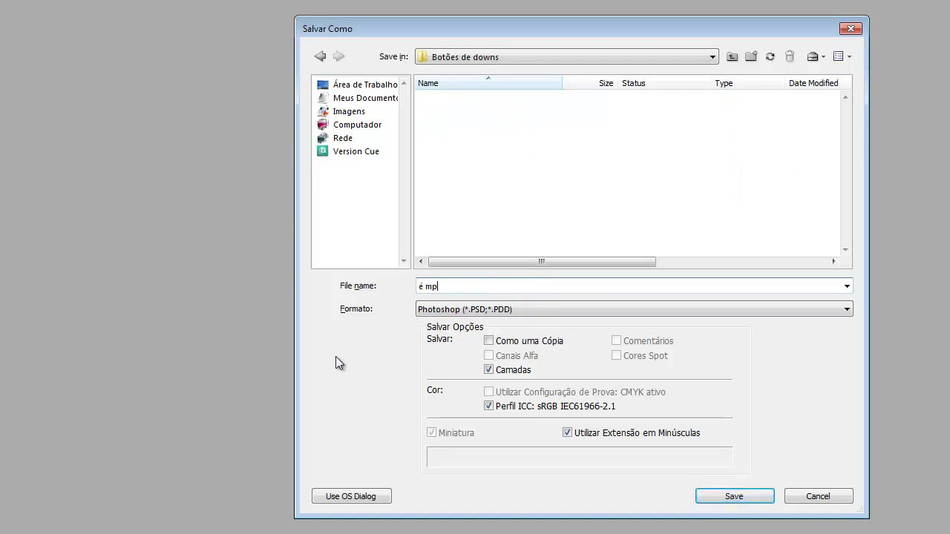
pyautogui.press('BackSpace')
pyautogui.press('BackSpace')
pyautogui.write('npis')
pyautogui.press('BackSpace')
pyautogui.press('BackSpace')
pyautogui.press('BackSpace')
pyautogui.write('ois')
# Save the button as a JPEG at Máxima quality, and quit the program without saving the original document.
pyautogui.click(502, 309)
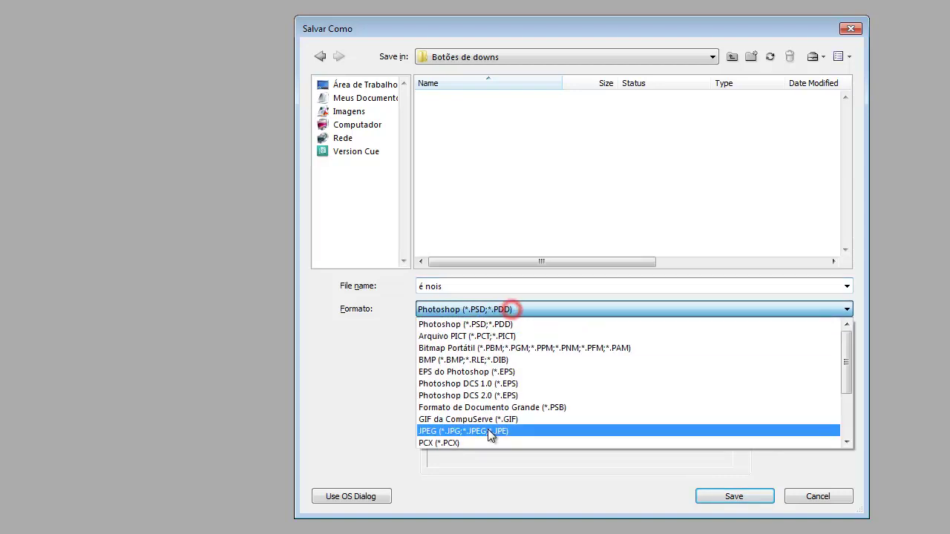
pyautogui.click(444, 431)
pyautogui.click(746, 498)
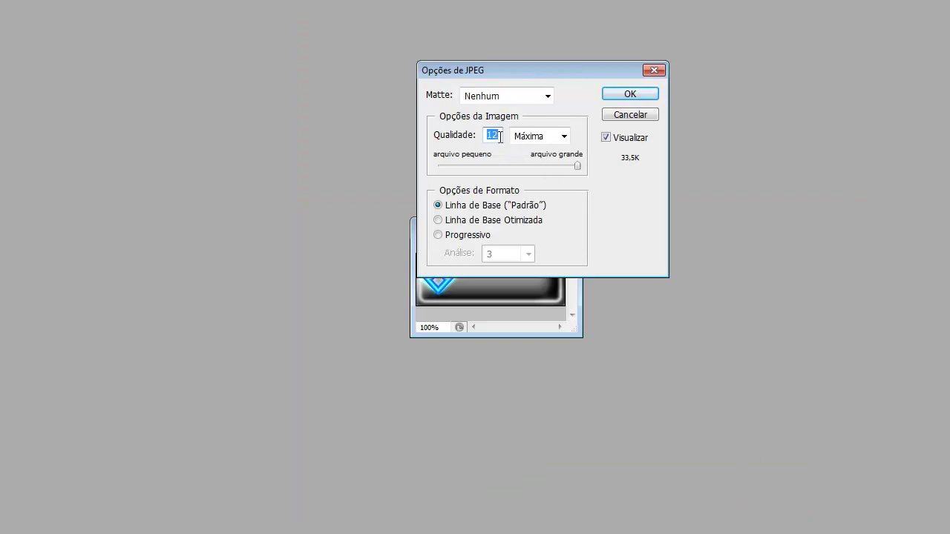
pyautogui.click(557, 136)
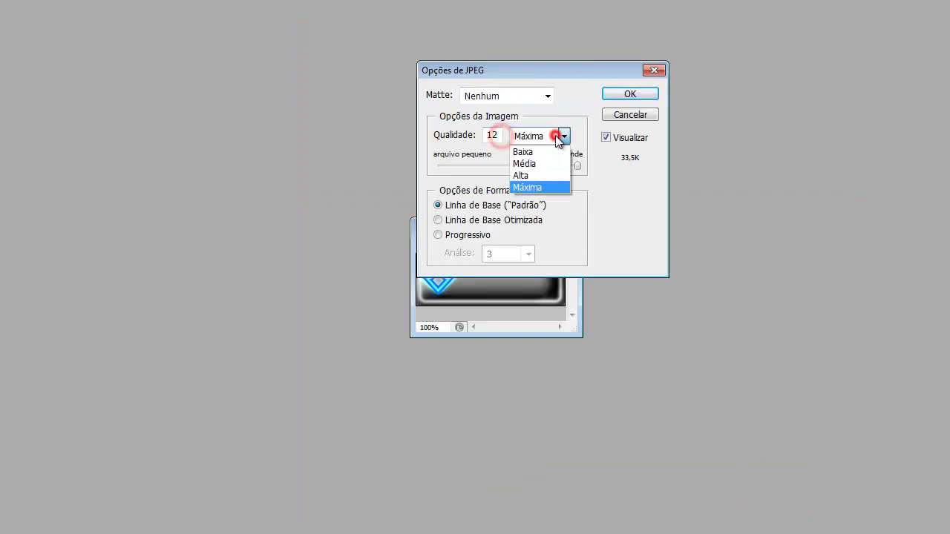
pyautogui.click(549, 187)
pyautogui.click(629, 95)
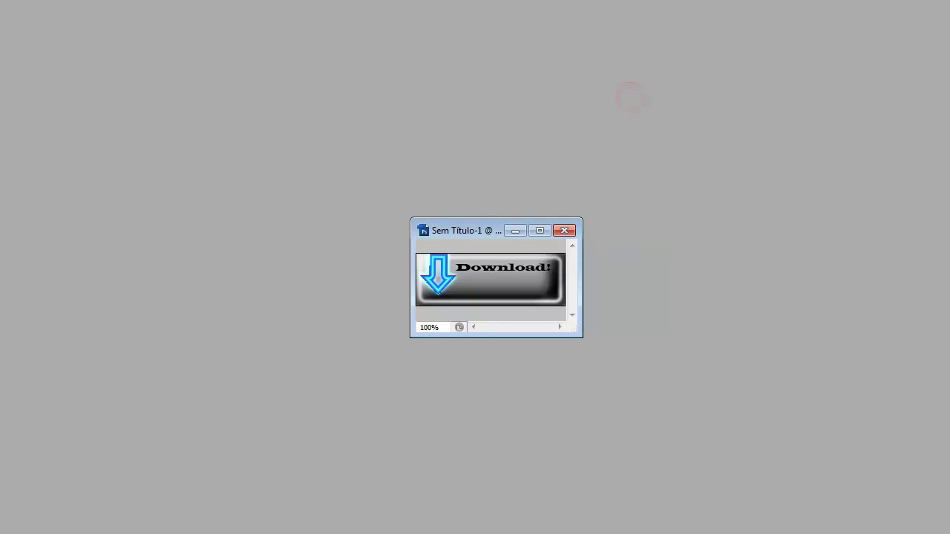
pyautogui.hotkey('ctrl', 'q')
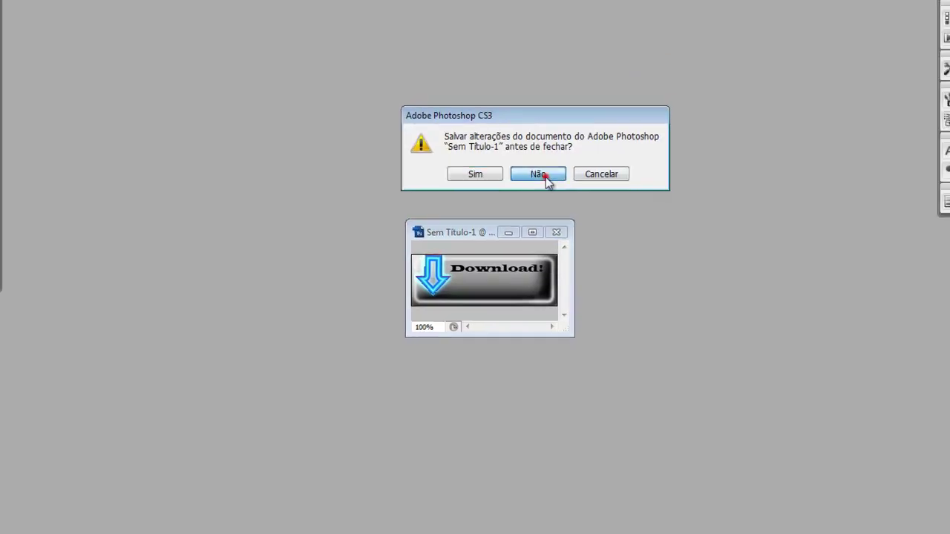
pyautogui.click(549, 172)
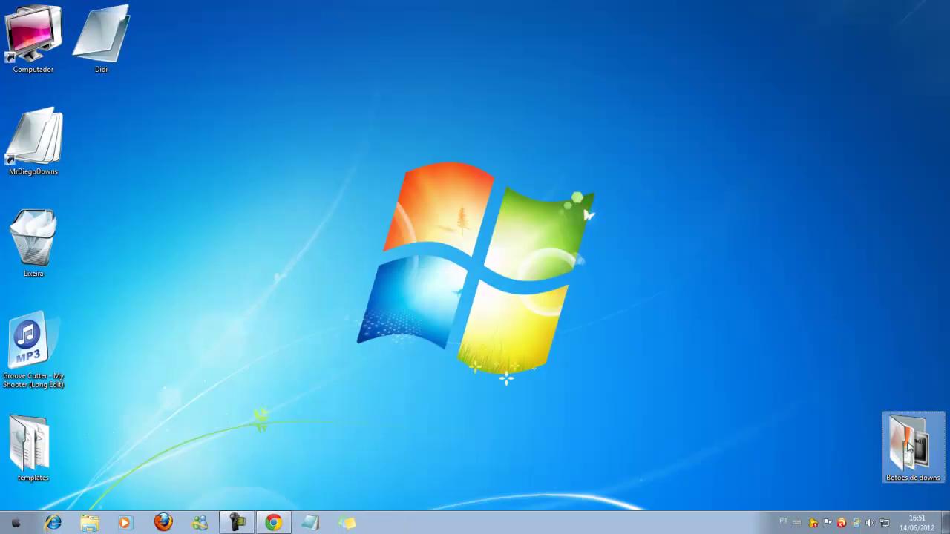
# View the saved "é nois" image from the desktop folder "Botões de downs" and close the viewer.
pyautogui.doubleClick(909, 445)
pyautogui.doubleClick(346, 111)
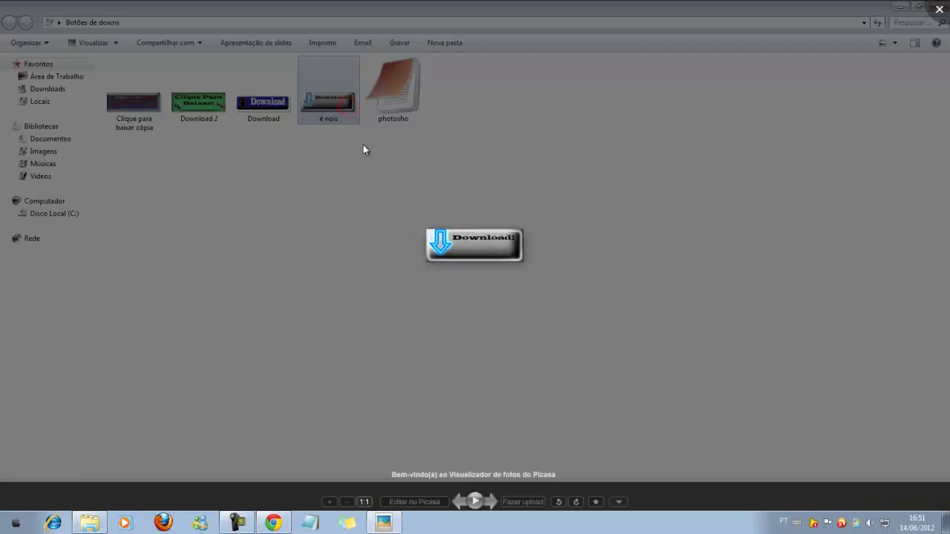
pyautogui.click(595, 259)
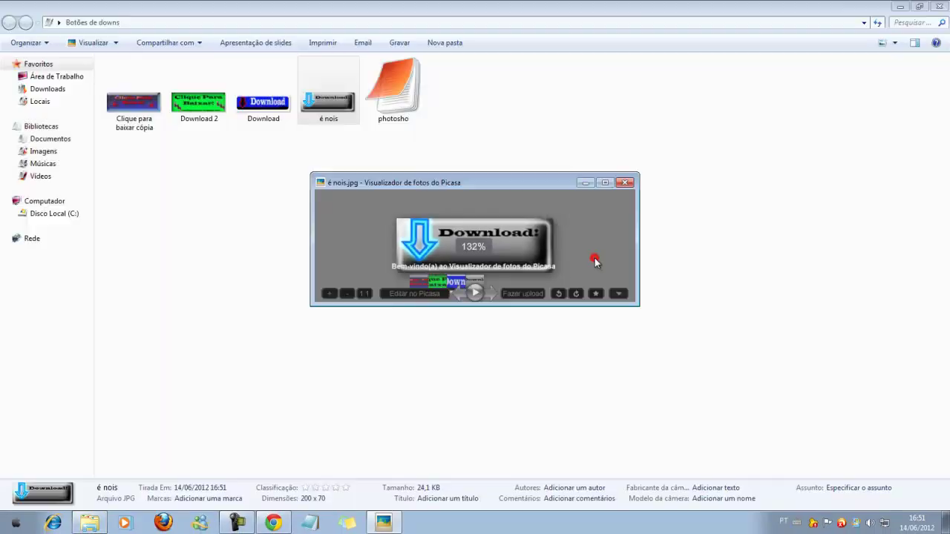
pyautogui.click(625, 183)
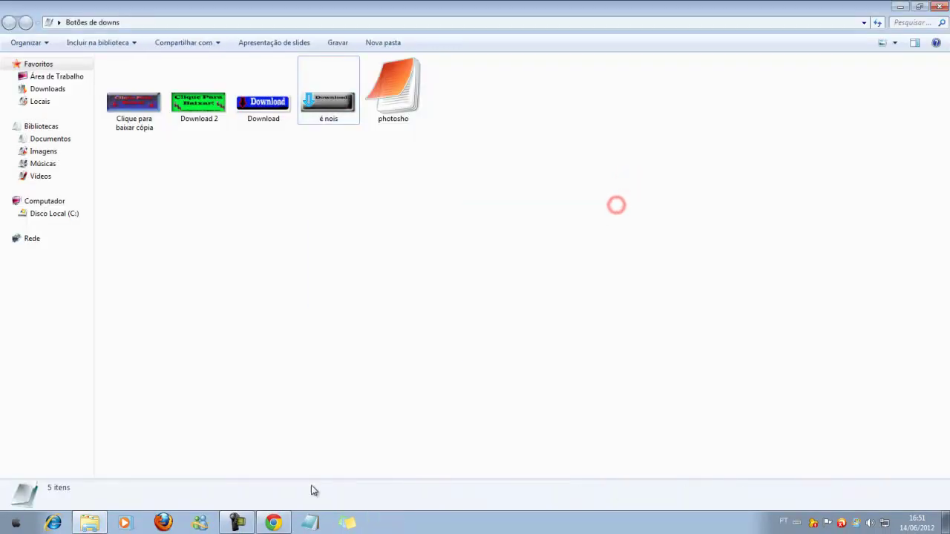
# Switch to Chrome and open Blogger's new post page in a new tab.
pyautogui.click(274, 523)
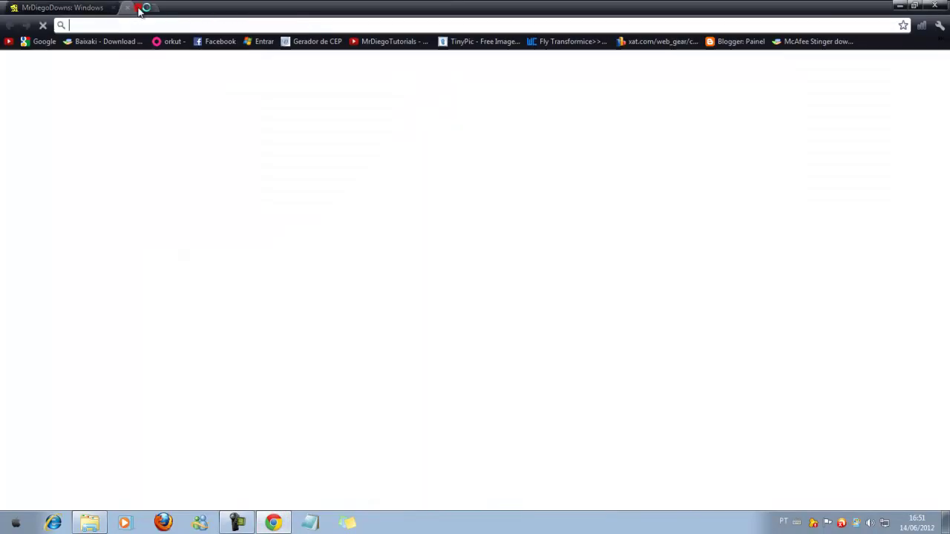
pyautogui.click(132, 8)
pyautogui.write('bo')
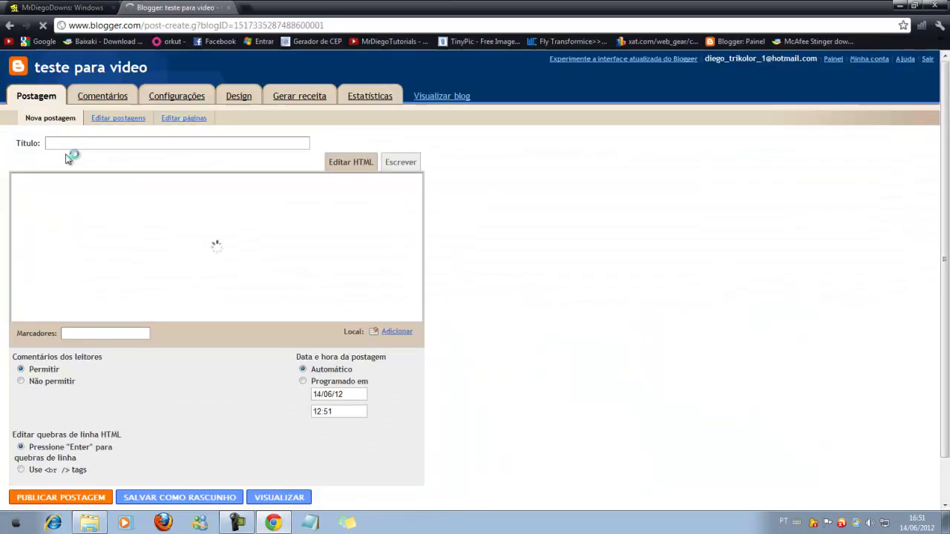
# Title the new post "teste video" and place the cursor in its body.
pyautogui.click(71, 142)
pyautogui.click(70, 142)
pyautogui.write('teste video')
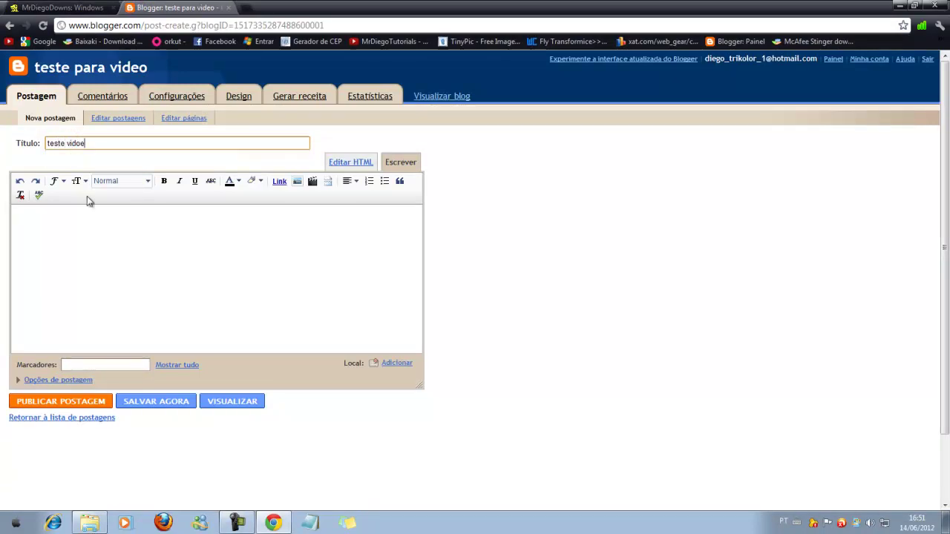
pyautogui.click(145, 267)
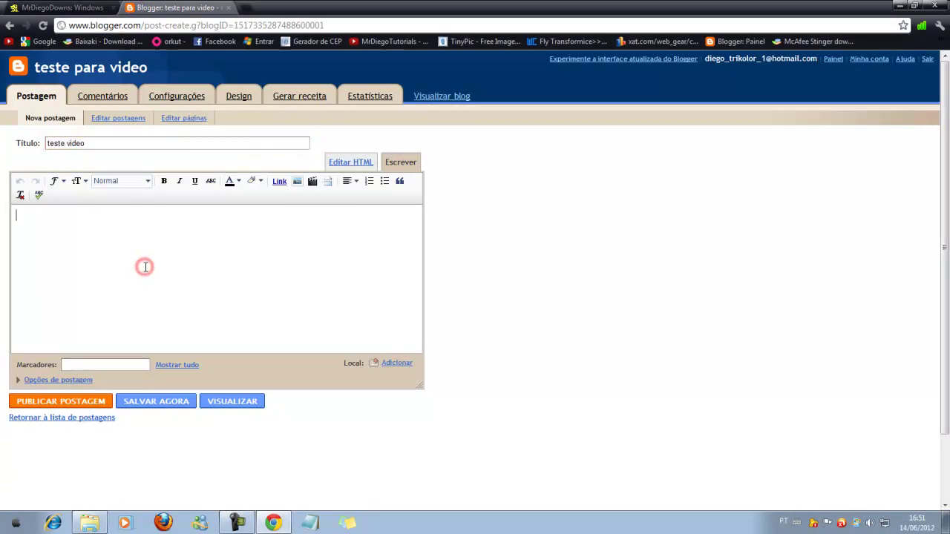
pyautogui.click(251, 524)
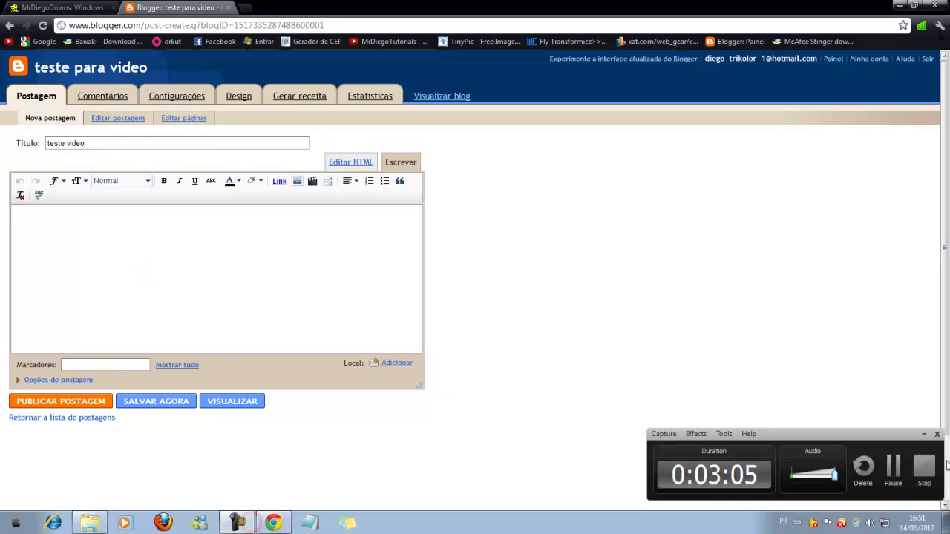
pyautogui.click(895, 472)
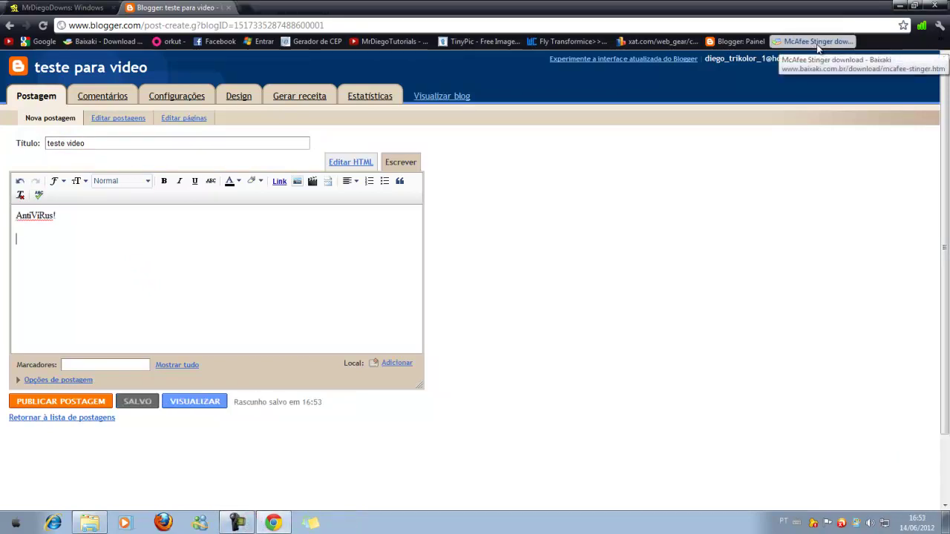
# Upload the "é nois" image from the "Botões de downs" folder and insert it below the text "AntiViRus!" in the post.
pyautogui.click(320, 269)
pyautogui.click(250, 250)
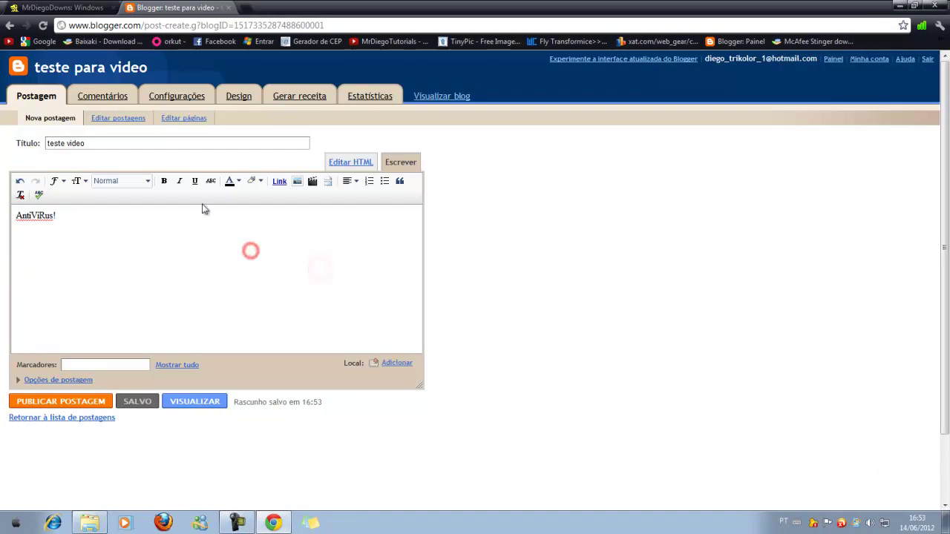
pyautogui.click(297, 183)
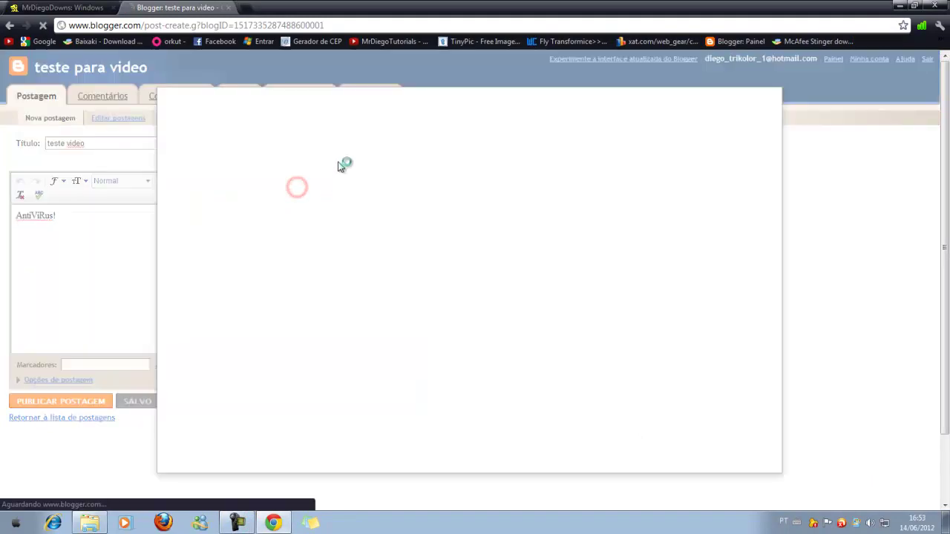
pyautogui.click(301, 136)
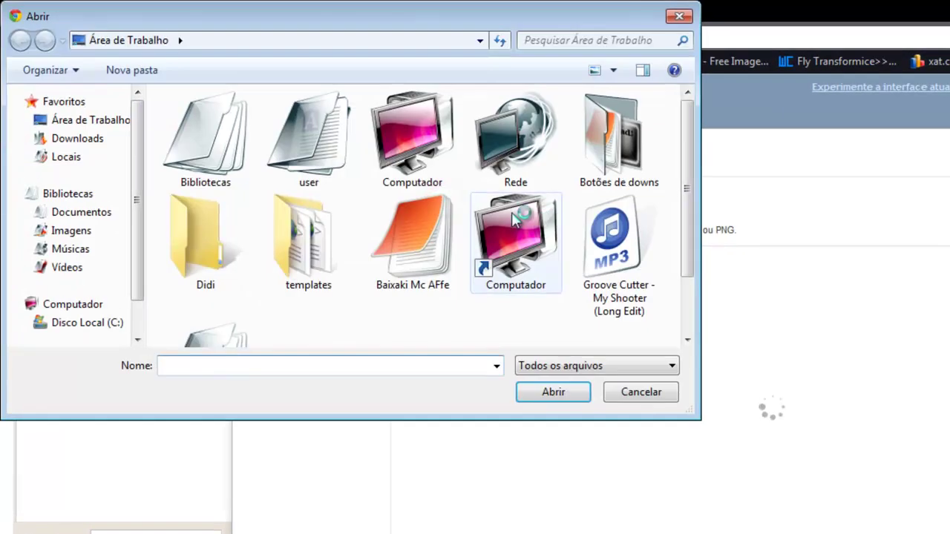
pyautogui.click(230, 287)
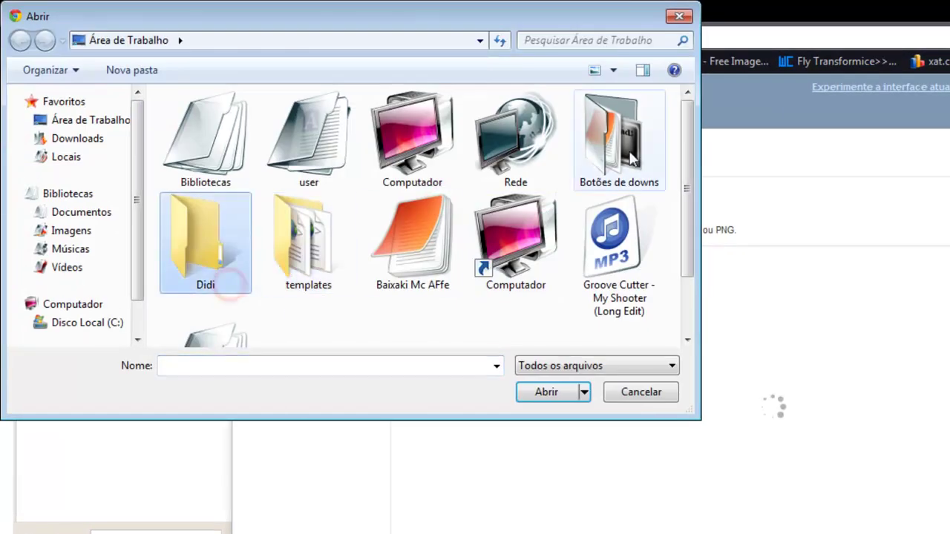
pyautogui.doubleClick(599, 167)
pyautogui.click(523, 163)
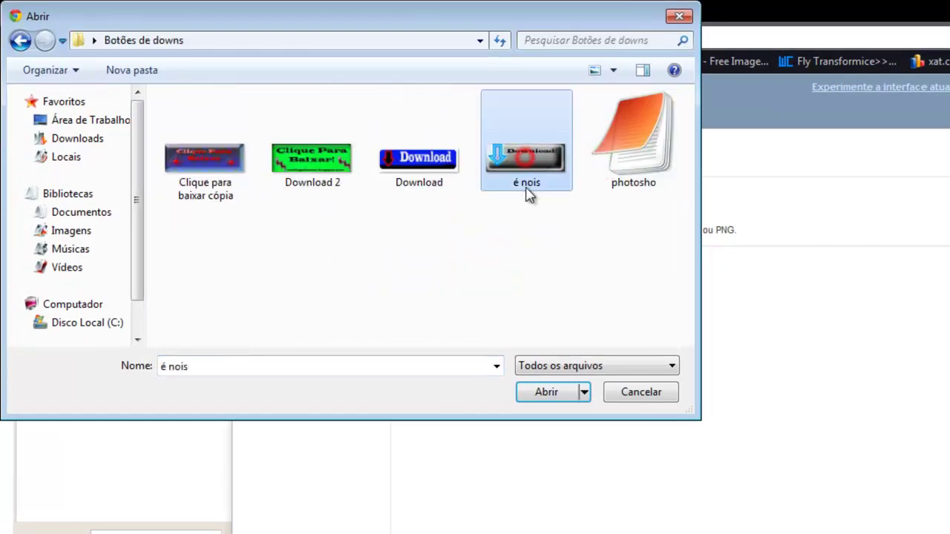
pyautogui.click(540, 393)
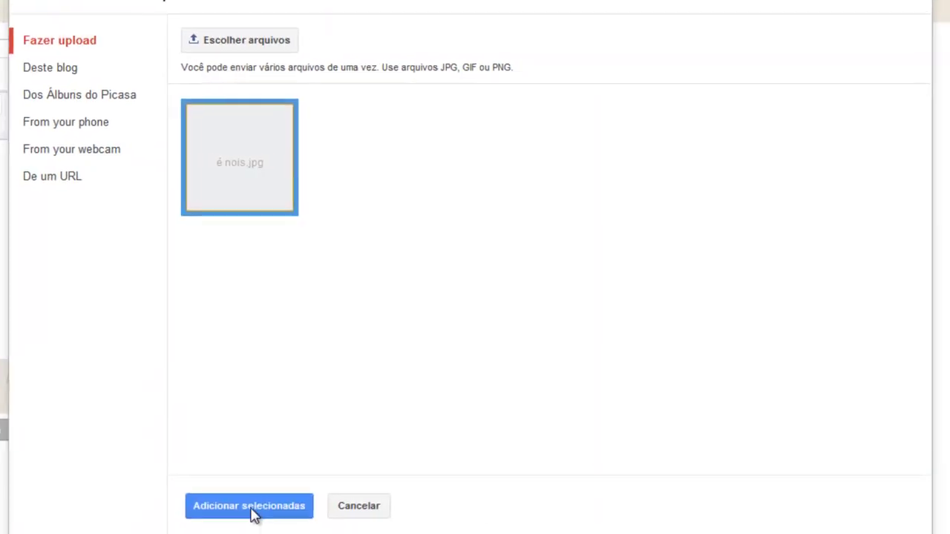
pyautogui.click(243, 510)
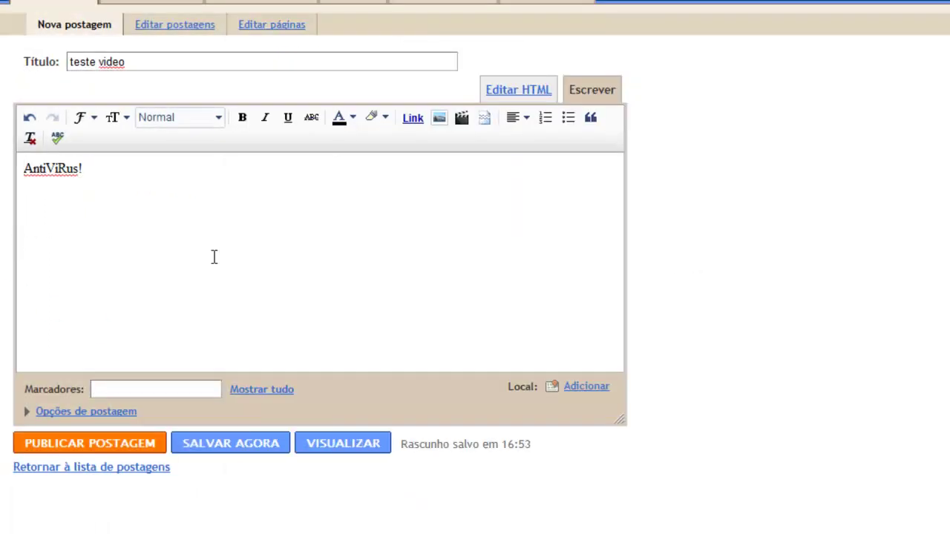
pyautogui.click(254, 249)
pyautogui.moveTo(210, 186); pyautogui.dragTo(413, 308)
pyautogui.click(460, 314)
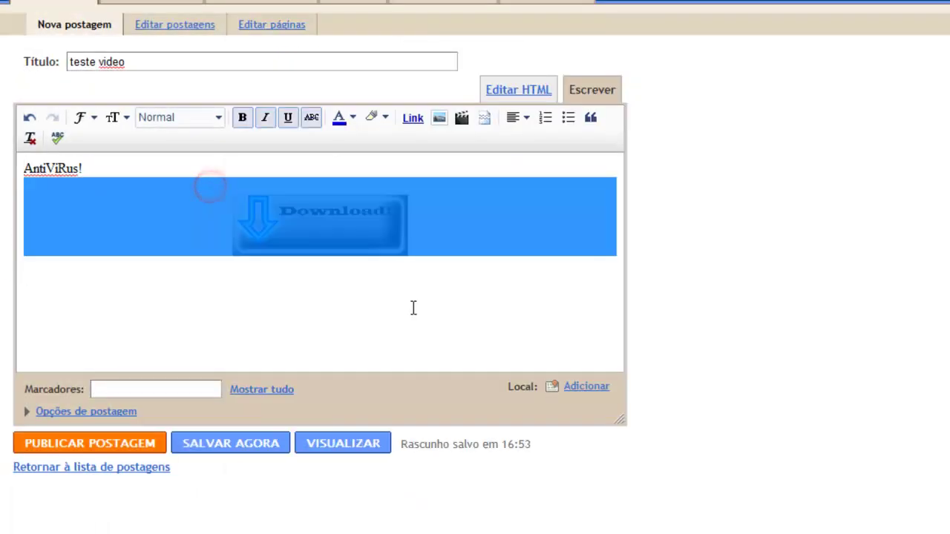
pyautogui.moveTo(454, 231); pyautogui.dragTo(266, 216)
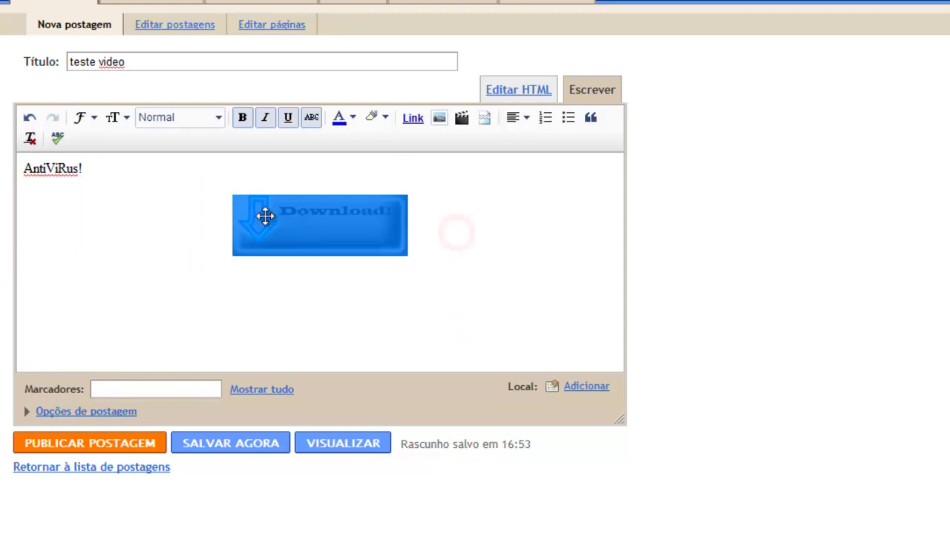
pyautogui.click(410, 123)
pyautogui.moveTo(434, 266); pyautogui.dragTo(310, 245)
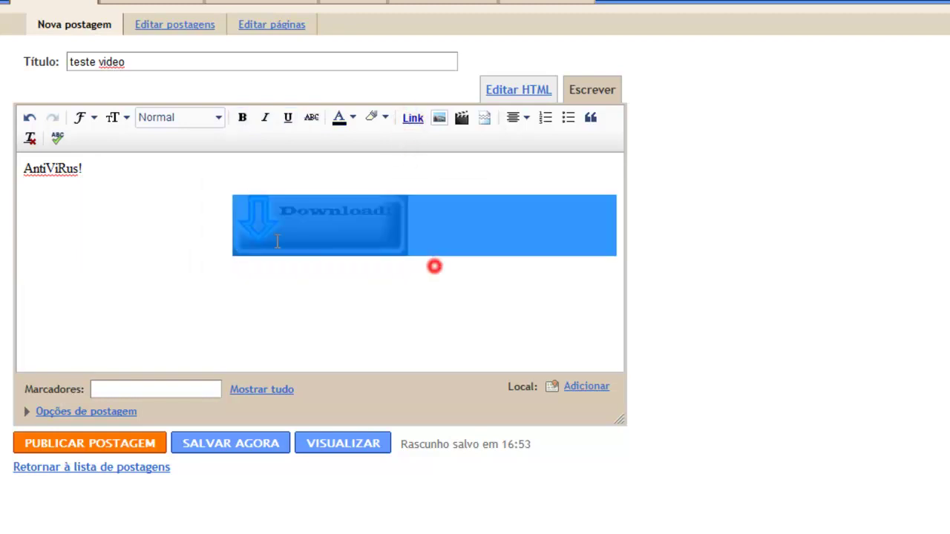
pyautogui.click(414, 119)
pyautogui.rightClick(751, 256)
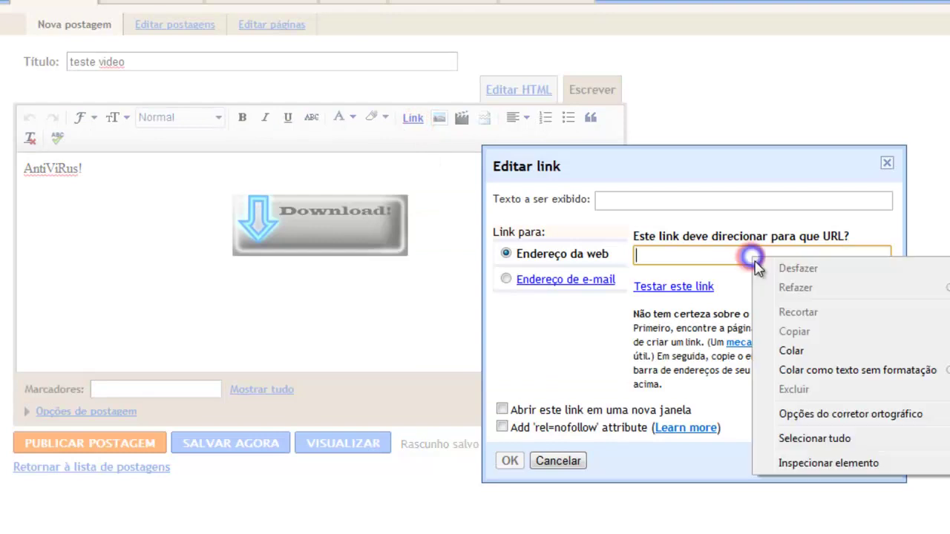
pyautogui.click(807, 349)
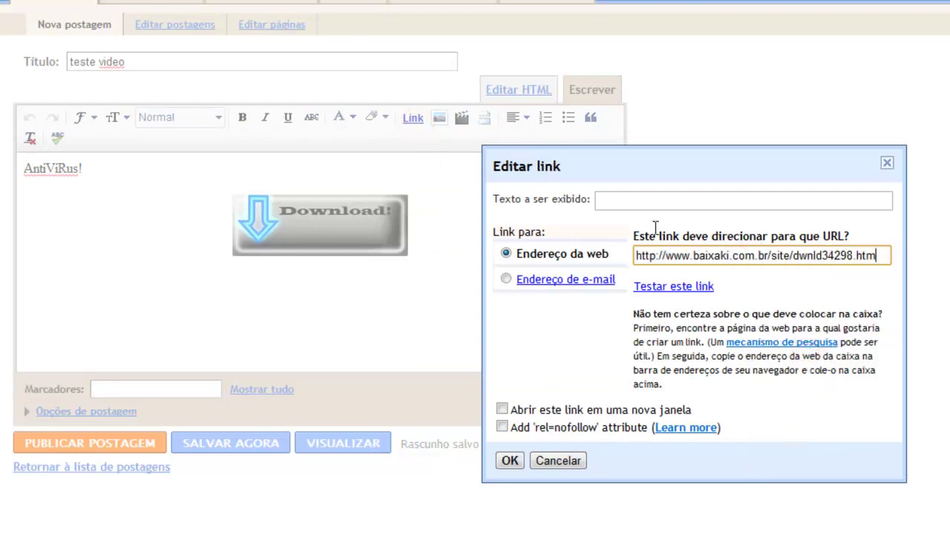
pyautogui.click(511, 461)
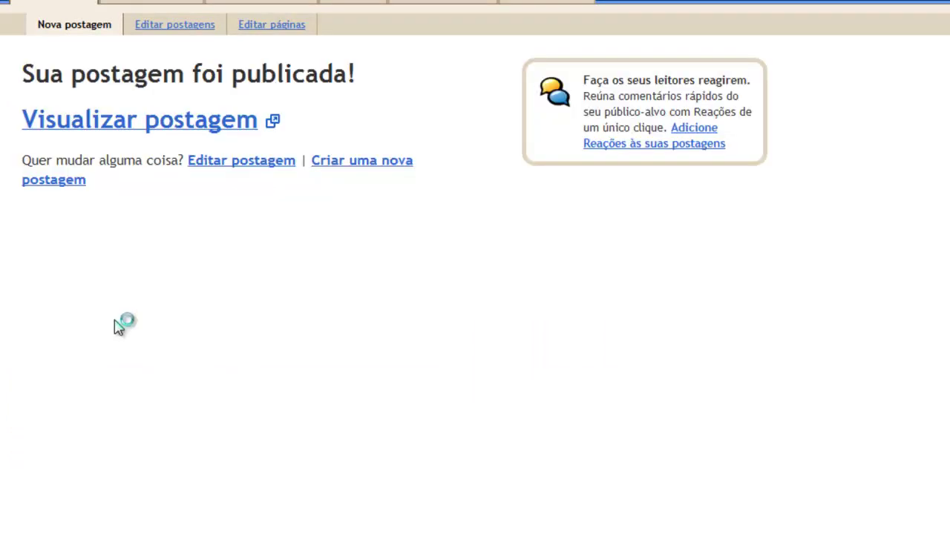
# Open the published blog in a new tab.
pyautogui.click(667, 2)
pyautogui.rightClick(662, 3)
pyautogui.rightClick(659, 3)
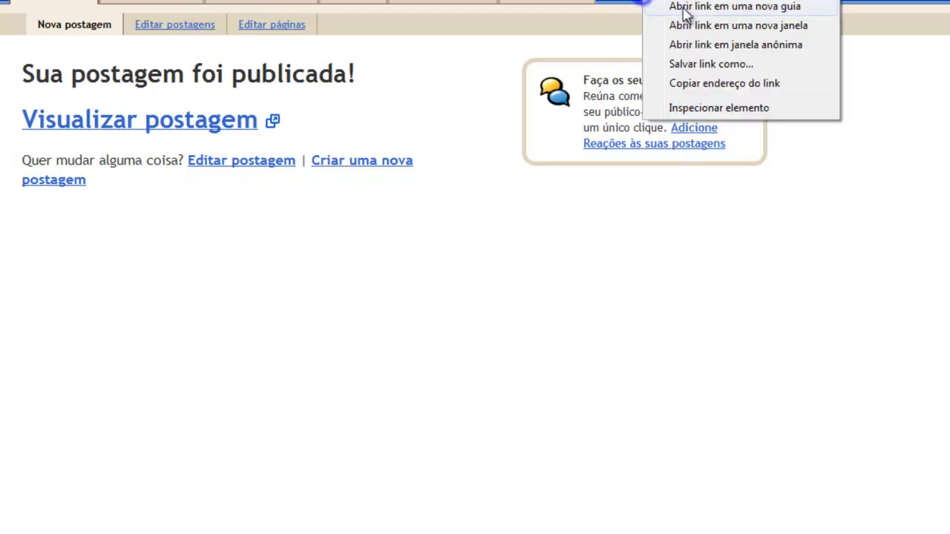